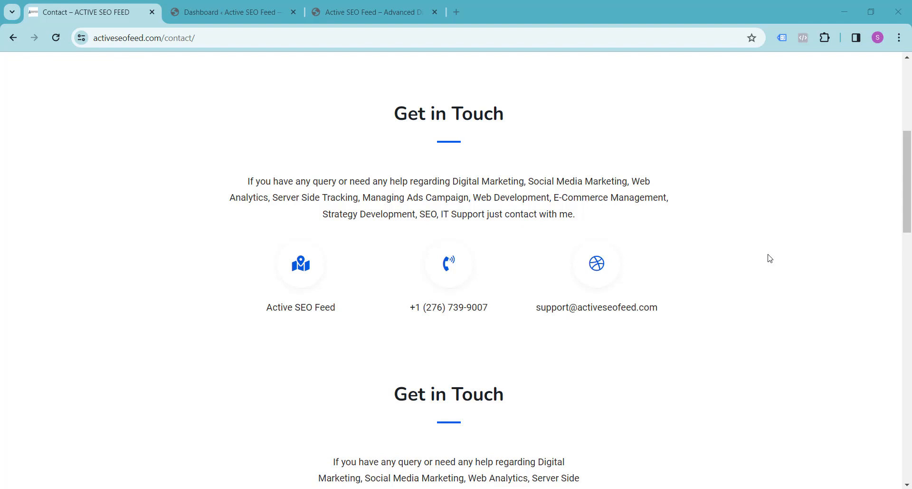
Browse the shop homepage down to its footer, then return to the WordPress admin Dashboard.
{"action": "left_click", "coordinate": [345, 10]}
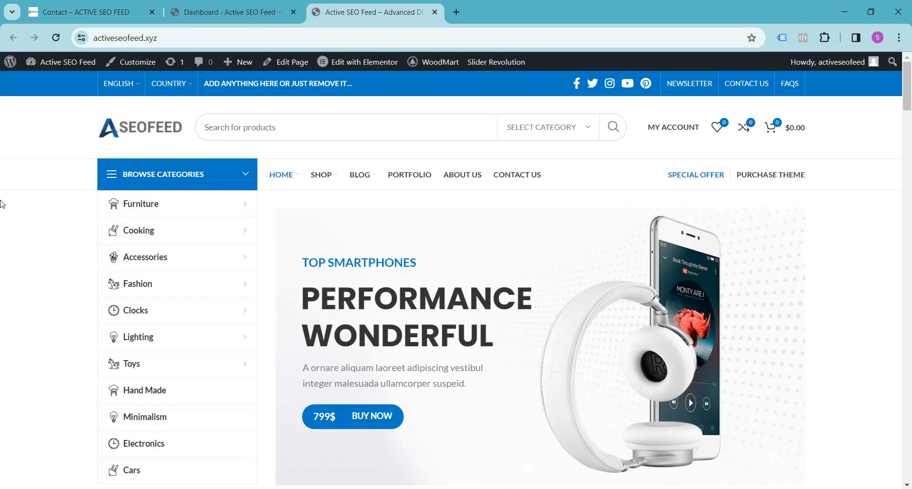
{"action": "scroll", "coordinate": [1, 205], "scroll_direction": "down", "scroll_amount": 6}
{"action": "scroll", "coordinate": [1, 205], "scroll_direction": "down", "scroll_amount": 13}
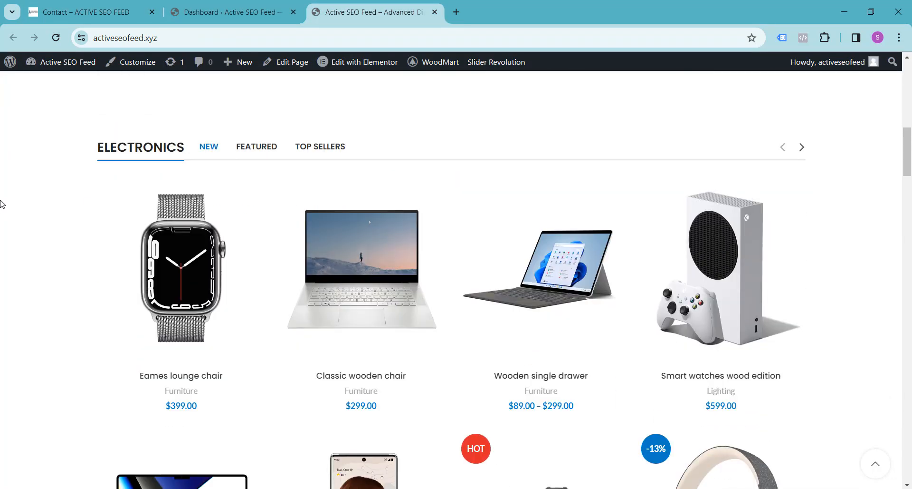
{"action": "scroll", "coordinate": [1, 205], "scroll_direction": "down", "scroll_amount": 15}
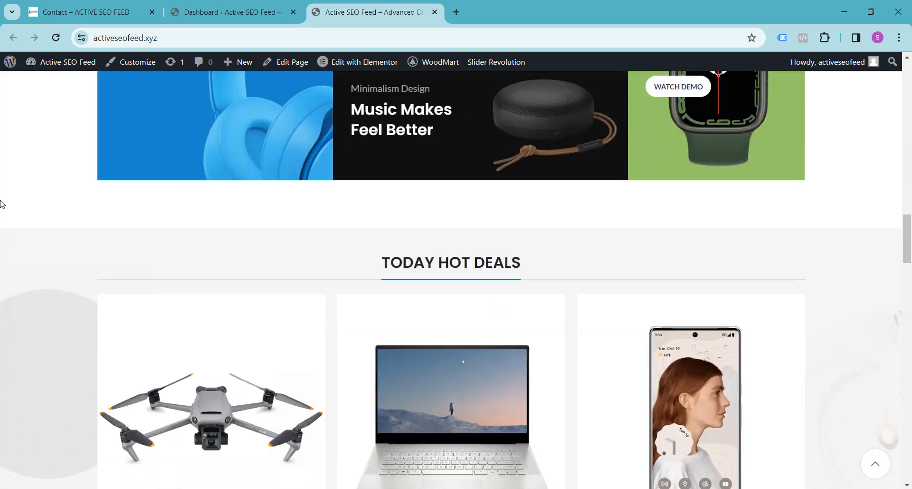
{"action": "scroll", "coordinate": [1, 204], "scroll_direction": "down", "scroll_amount": 17}
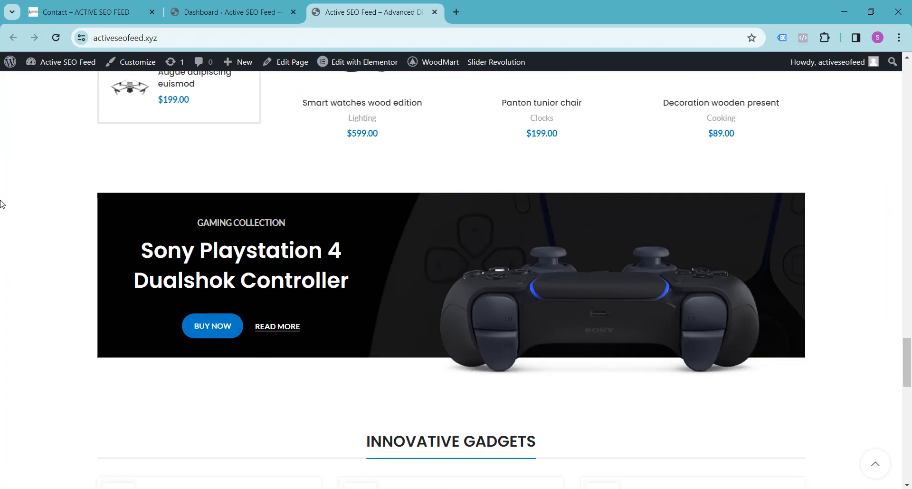
{"action": "scroll", "coordinate": [1, 205], "scroll_direction": "down", "scroll_amount": 8}
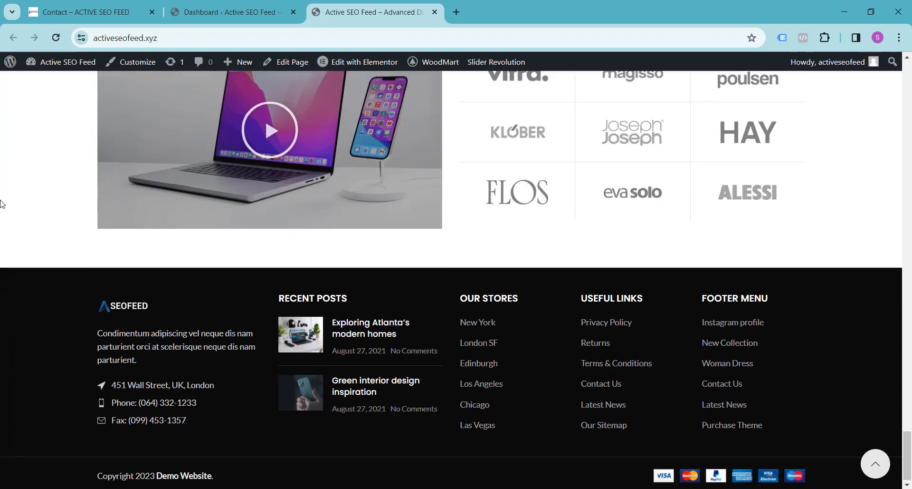
{"action": "scroll", "coordinate": [17, 239], "scroll_direction": "up", "scroll_amount": 3}
{"action": "scroll", "coordinate": [18, 239], "scroll_direction": "up", "scroll_amount": 20}
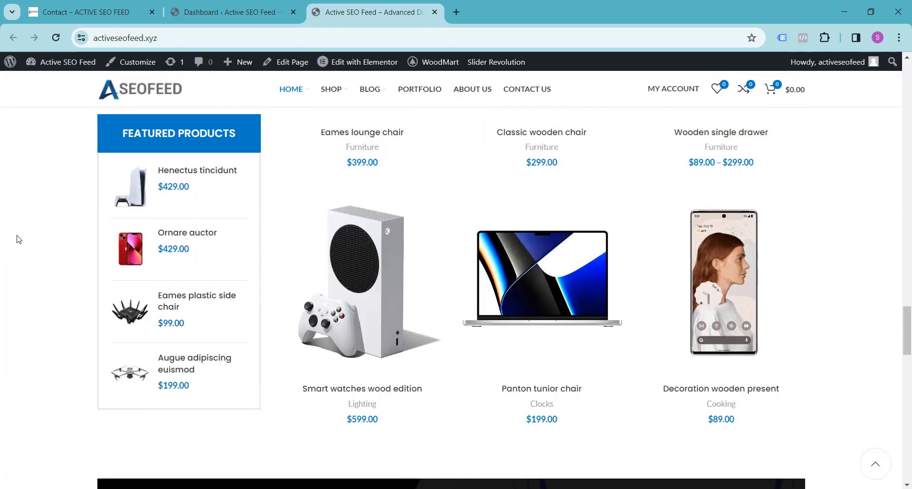
{"action": "scroll", "coordinate": [17, 239], "scroll_direction": "up", "scroll_amount": 20}
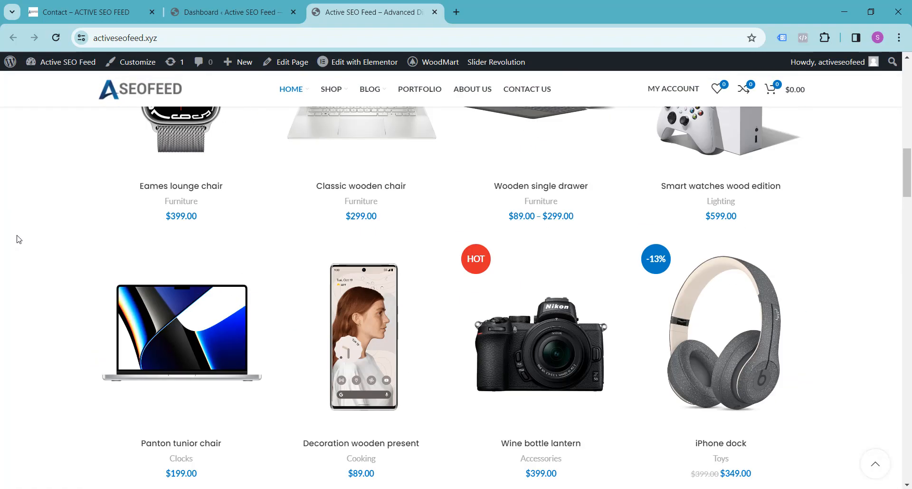
{"action": "scroll", "coordinate": [18, 239], "scroll_direction": "up", "scroll_amount": 4}
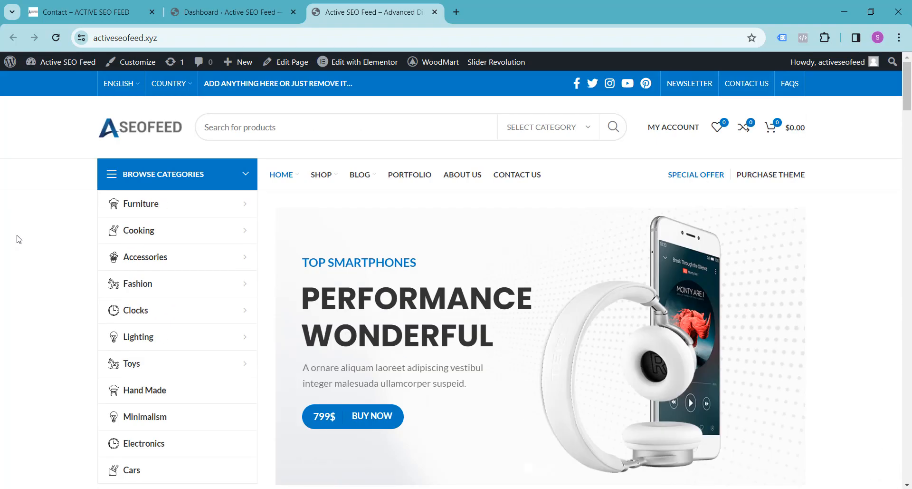
{"action": "scroll", "coordinate": [21, 238], "scroll_direction": "down", "scroll_amount": 10}
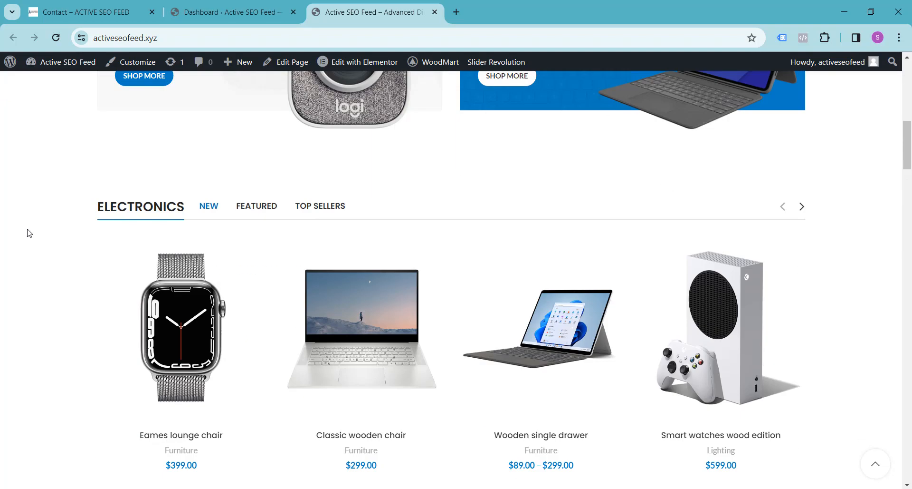
{"action": "scroll", "coordinate": [30, 233], "scroll_direction": "down", "scroll_amount": 5}
{"action": "scroll", "coordinate": [29, 232], "scroll_direction": "down", "scroll_amount": 20}
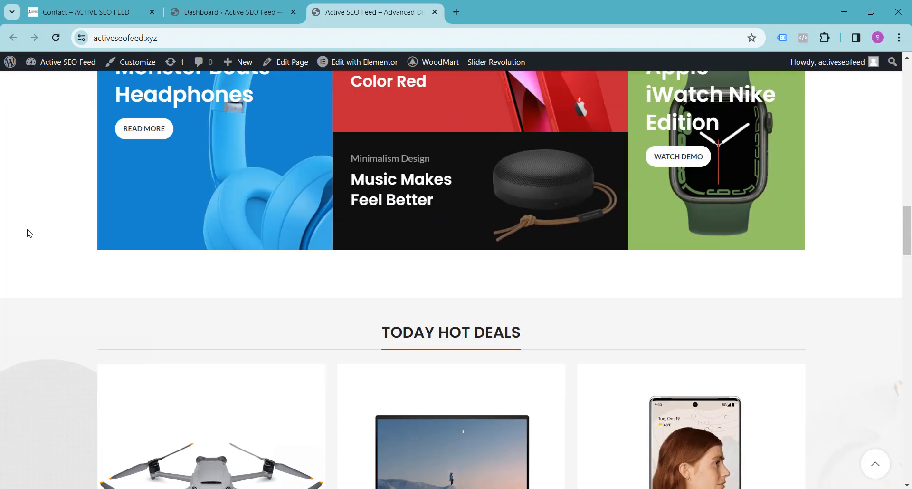
{"action": "scroll", "coordinate": [28, 233], "scroll_direction": "down", "scroll_amount": 20}
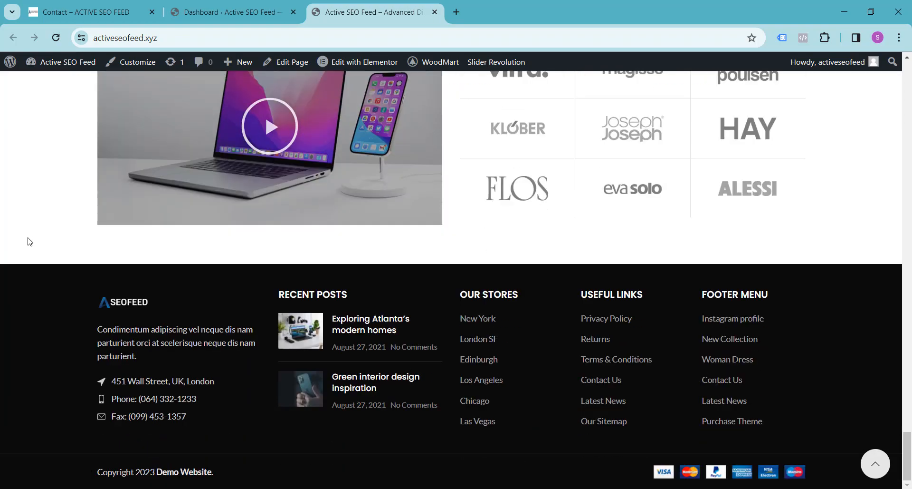
{"action": "scroll", "coordinate": [30, 242], "scroll_direction": "up", "scroll_amount": 20}
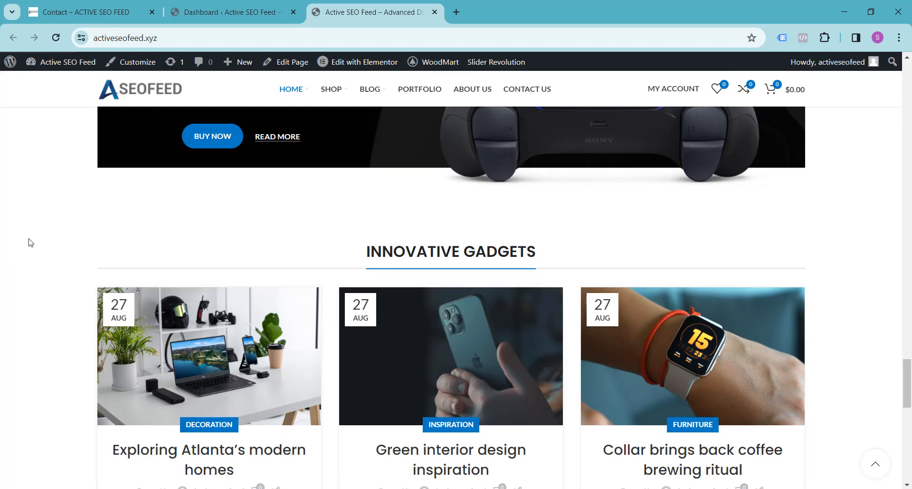
{"action": "scroll", "coordinate": [29, 242], "scroll_direction": "up", "scroll_amount": 15}
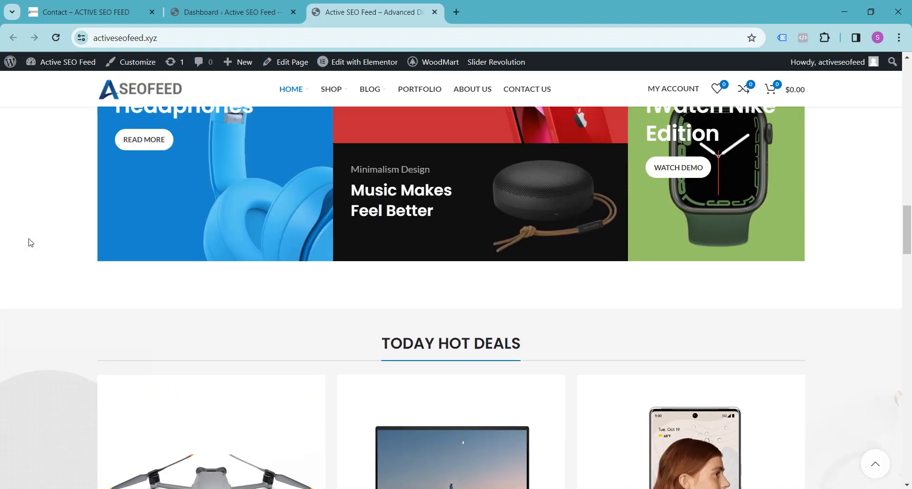
{"action": "scroll", "coordinate": [30, 242], "scroll_direction": "up", "scroll_amount": 15}
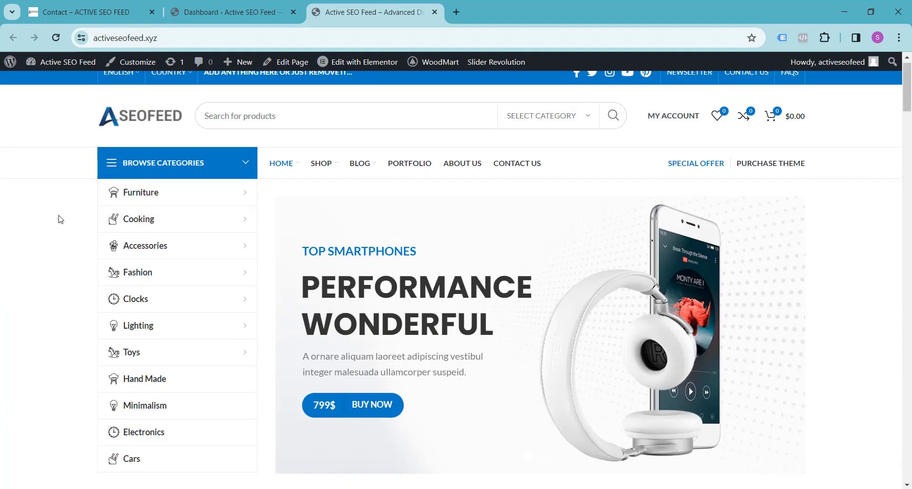
{"action": "left_click", "coordinate": [247, 14]}
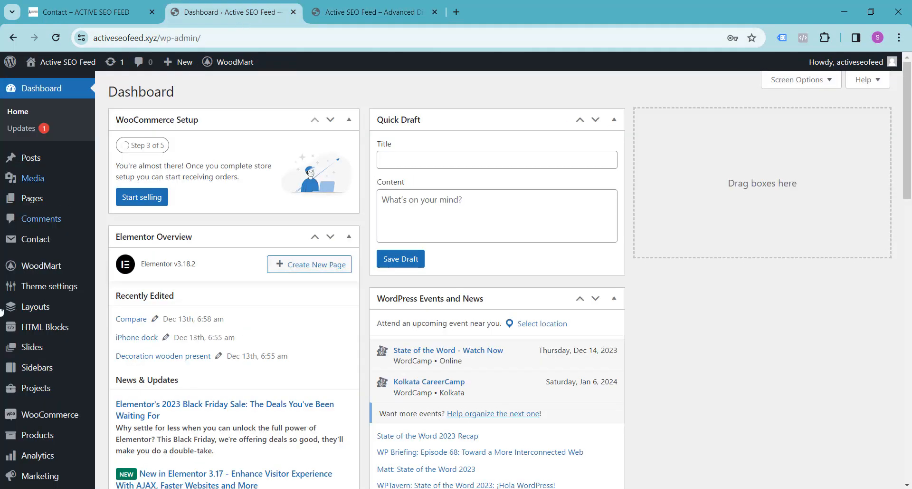
Open WooCommerce Orders, showing orders #15589–#15591 all in Processing.
{"action": "mouse_move", "coordinate": [13, 322]}
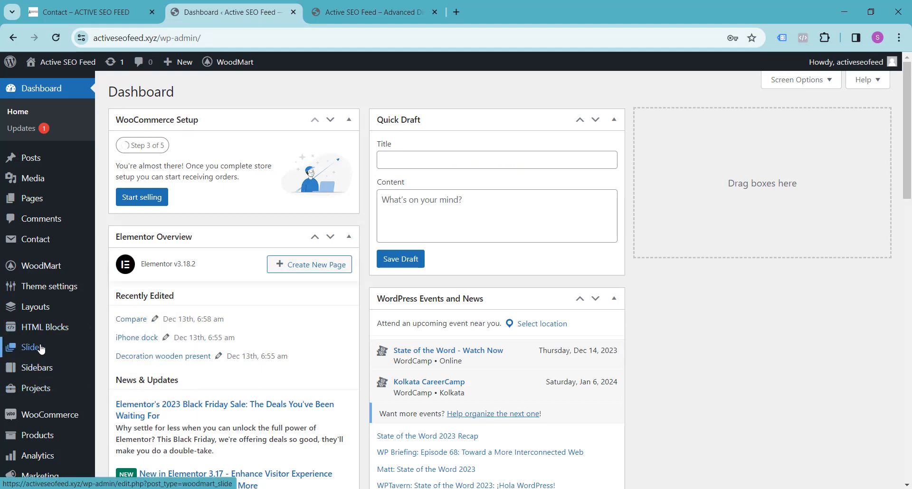
{"action": "scroll", "coordinate": [51, 324], "scroll_direction": "down", "scroll_amount": 2}
{"action": "mouse_move", "coordinate": [53, 305]}
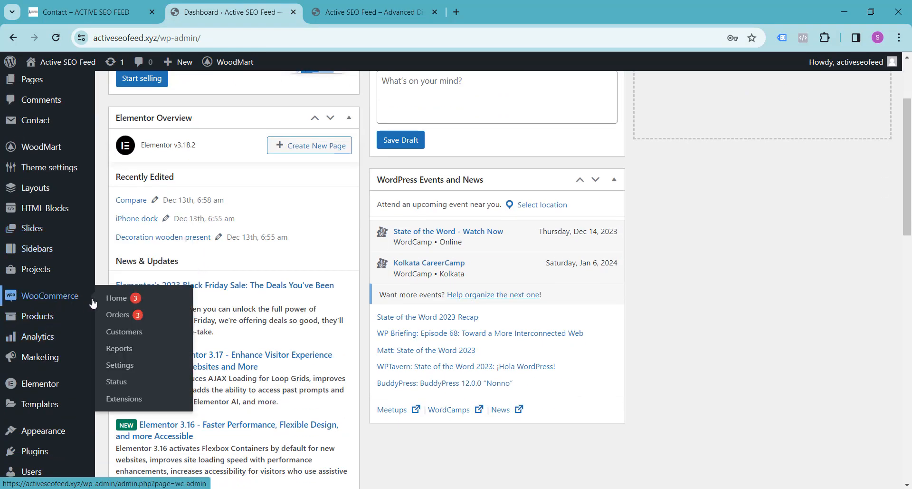
{"action": "left_click", "coordinate": [117, 316]}
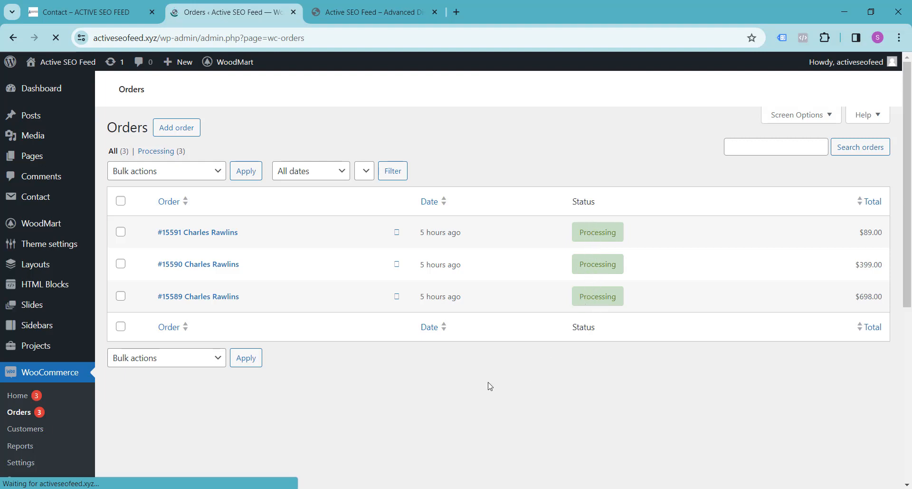
{"action": "left_click", "coordinate": [121, 201]}
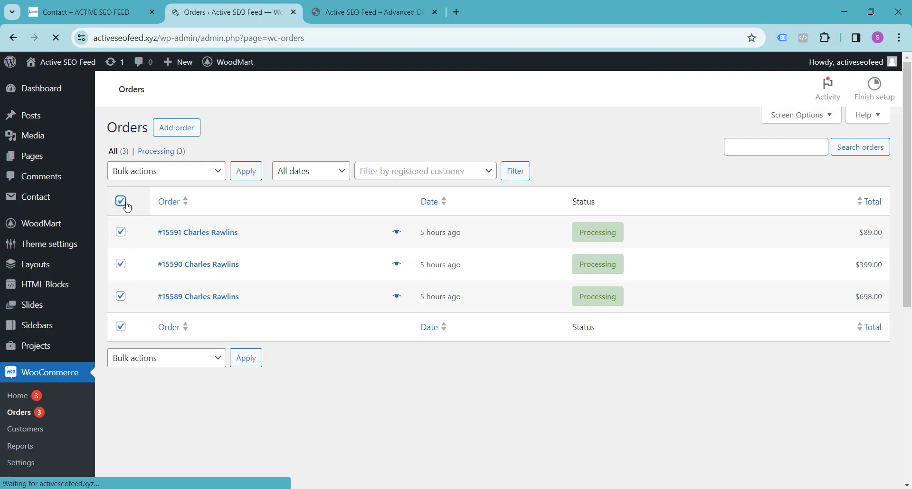
{"action": "left_click", "coordinate": [213, 179]}
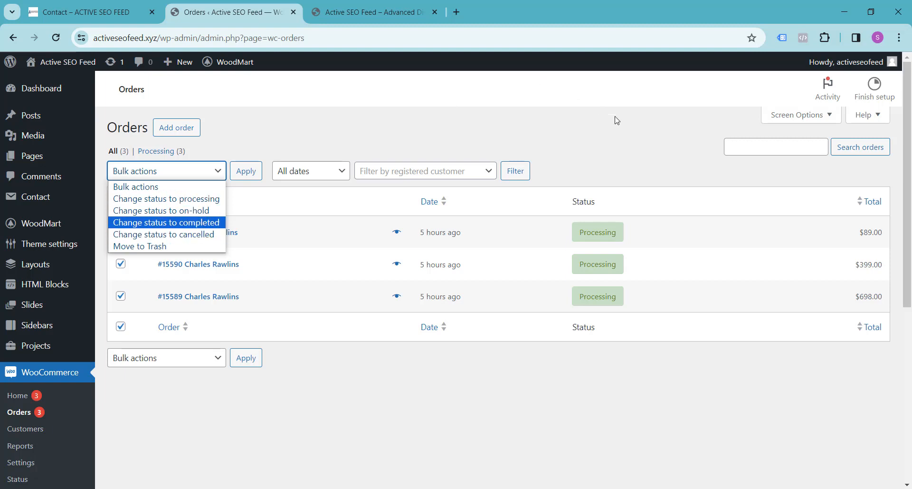
{"action": "left_click", "coordinate": [612, 137]}
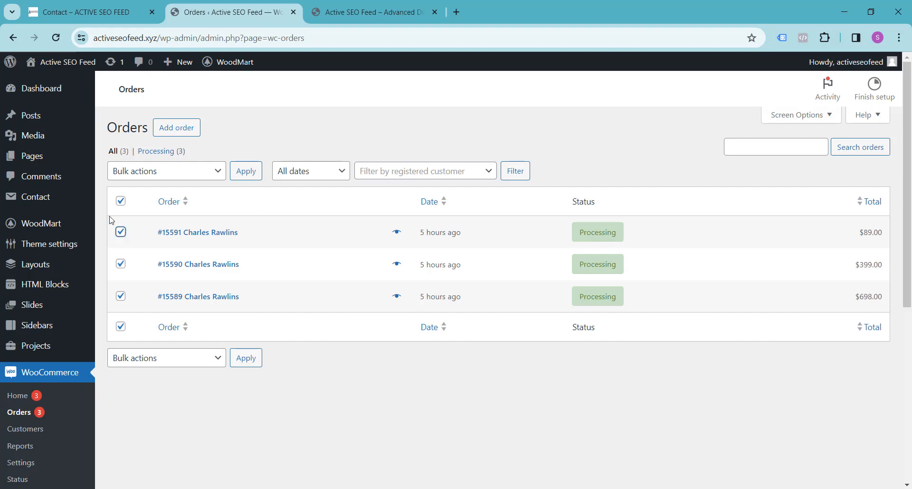
{"action": "left_click", "coordinate": [121, 201]}
{"action": "left_click", "coordinate": [215, 178]}
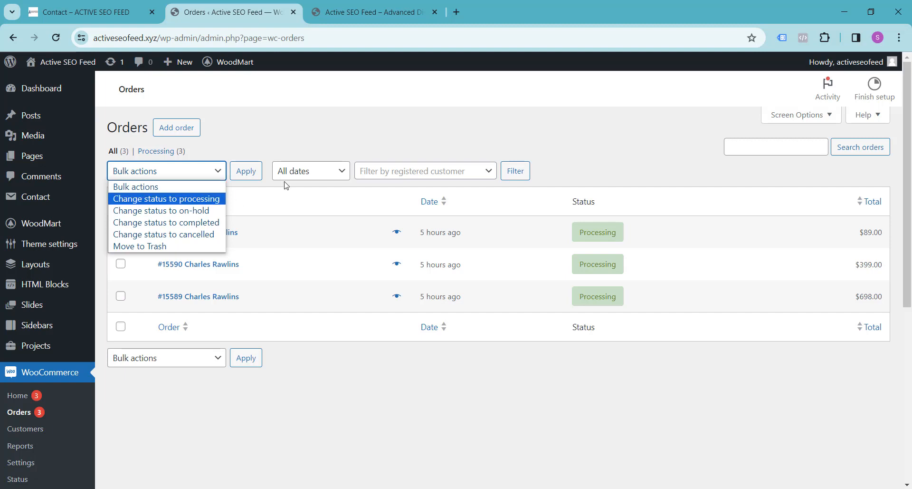
{"action": "left_click", "coordinate": [641, 151]}
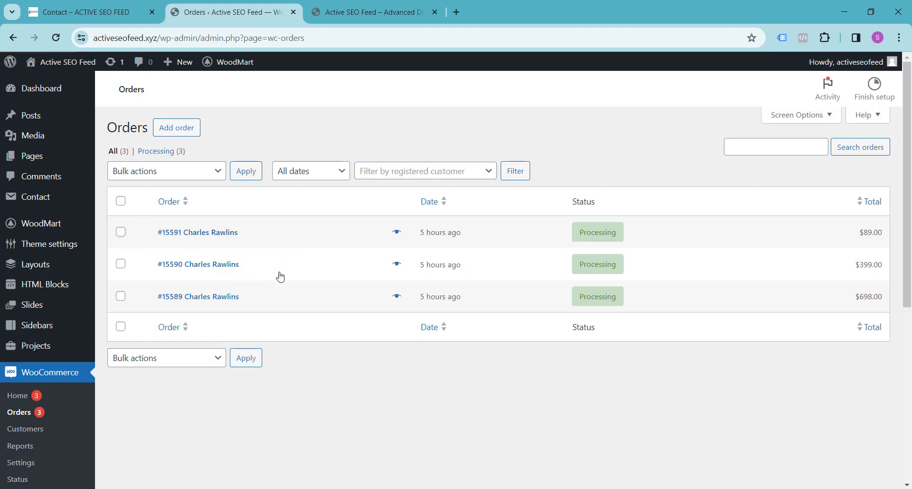
{"action": "left_click", "coordinate": [209, 178]}
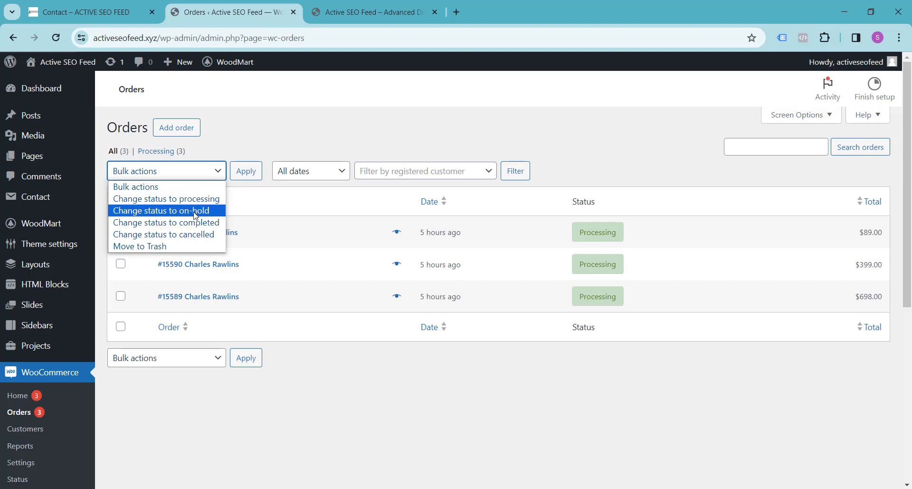
{"action": "left_click", "coordinate": [598, 157]}
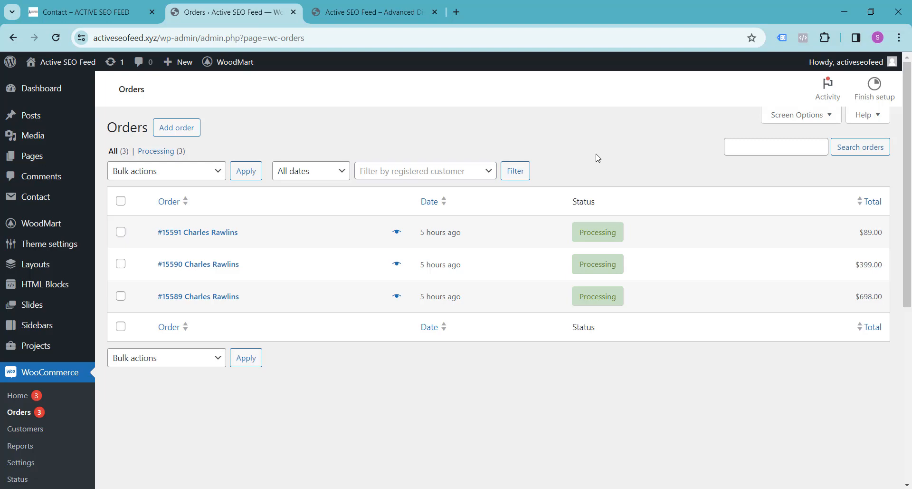
Go to Add Plugins and search for 'custom order status'.
{"action": "scroll", "coordinate": [596, 159], "scroll_direction": "down", "scroll_amount": 3}
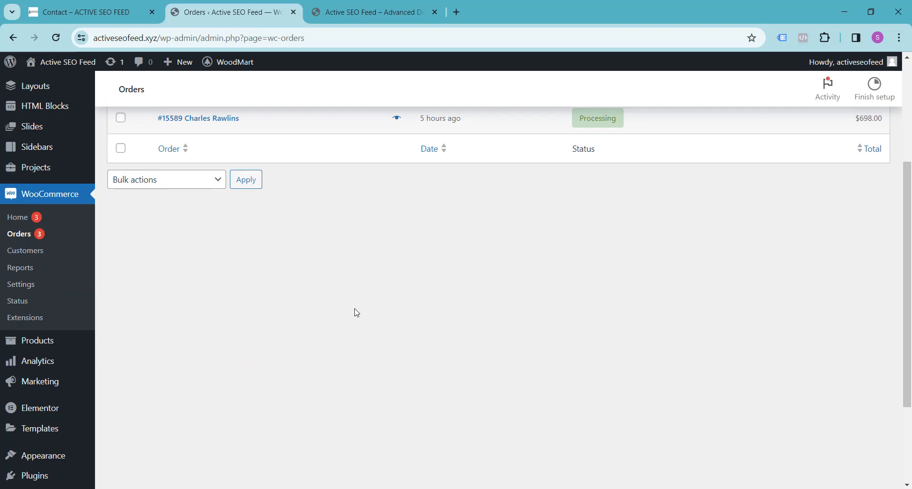
{"action": "scroll", "coordinate": [173, 322], "scroll_direction": "up", "scroll_amount": 1}
{"action": "scroll", "coordinate": [171, 327], "scroll_direction": "down", "scroll_amount": 3}
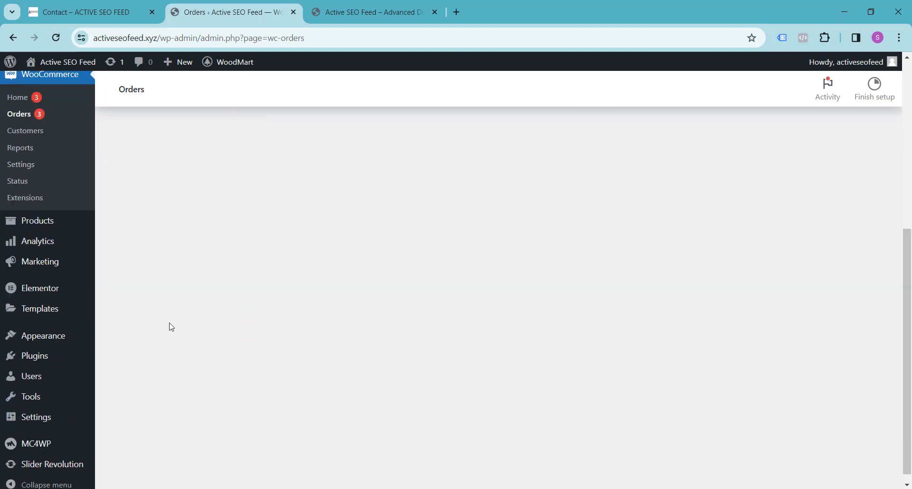
{"action": "mouse_move", "coordinate": [41, 354]}
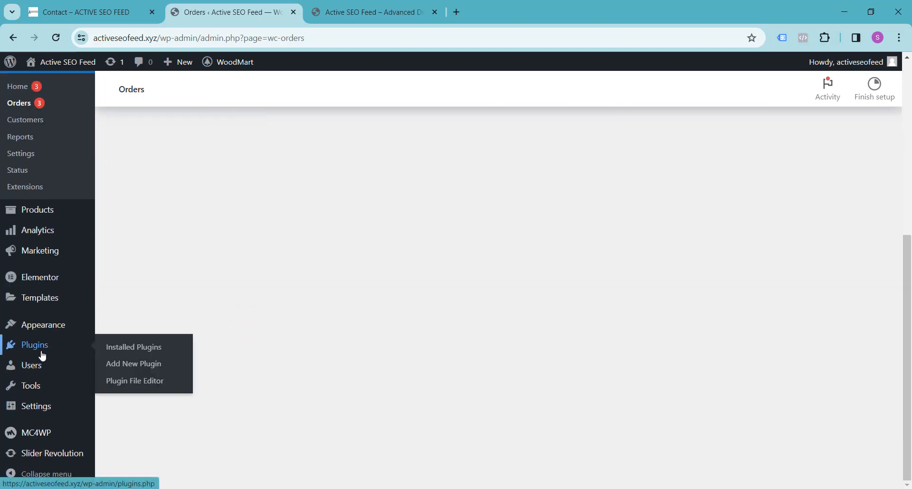
{"action": "left_click", "coordinate": [131, 364]}
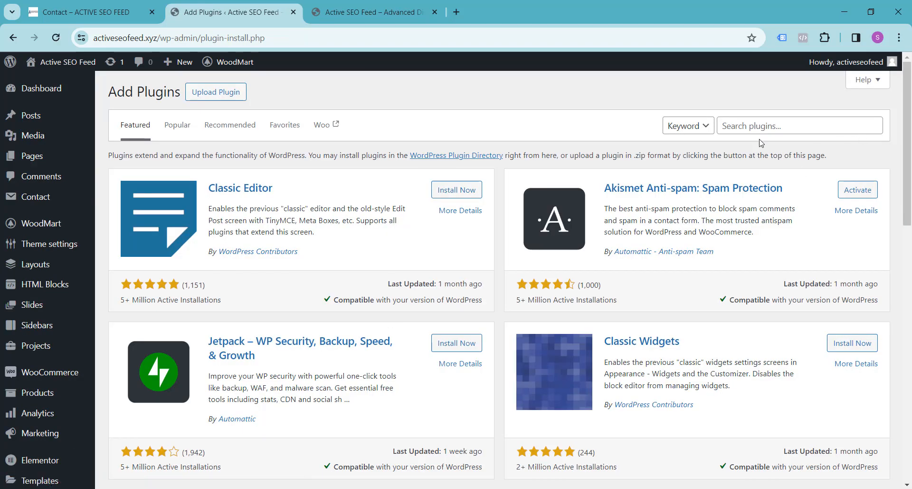
{"action": "left_click", "coordinate": [755, 126]}
{"action": "type", "text": "cust"}
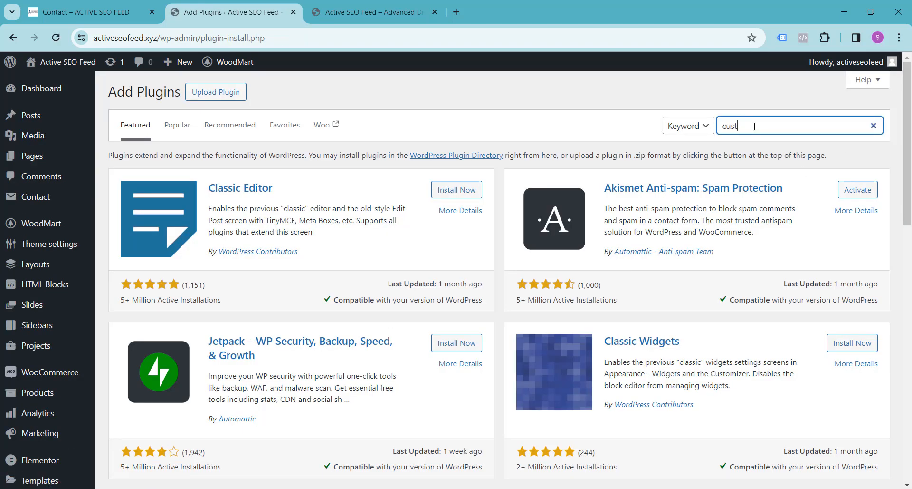
{"action": "type", "text": "om order stat"}
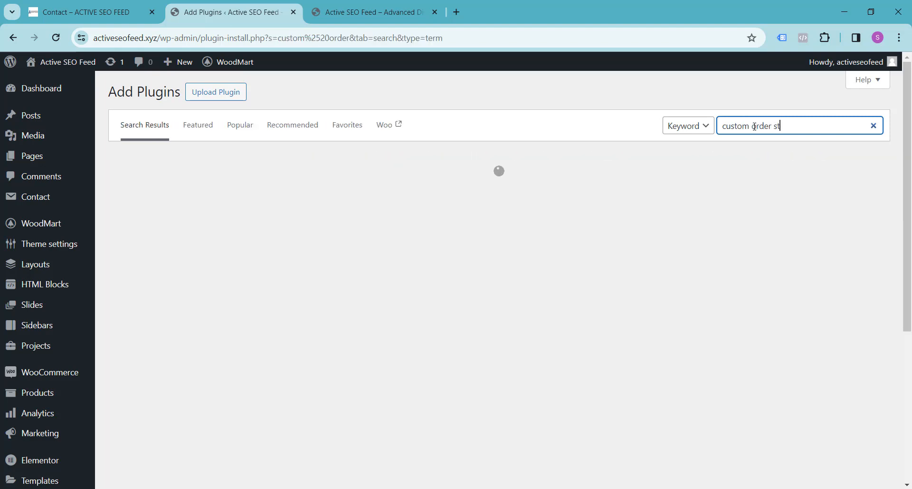
{"action": "type", "text": "us"}
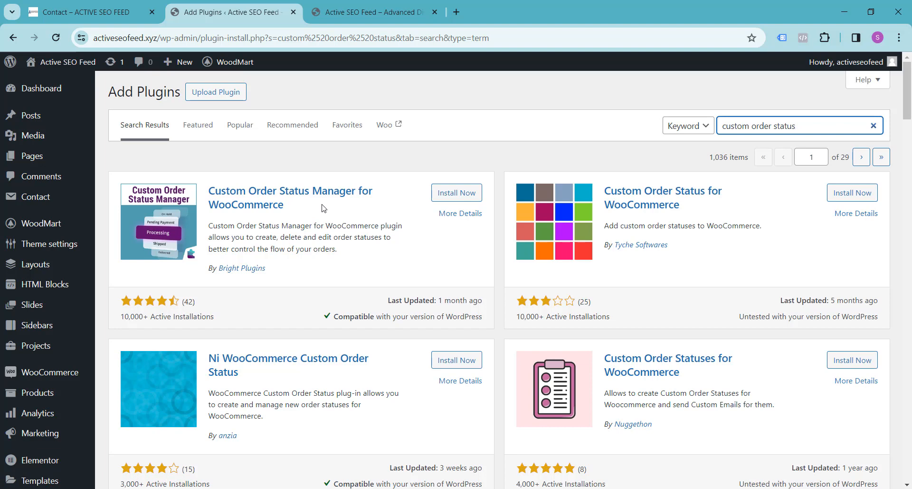
Install and activate Custom Order Status Manager for WooCommerce, noting its 10,000 active installations.
{"action": "scroll", "coordinate": [323, 208], "scroll_direction": "down", "scroll_amount": 3}
{"action": "scroll", "coordinate": [323, 208], "scroll_direction": "up", "scroll_amount": 3}
{"action": "left_click_drag", "start_coordinate": [122, 319], "coordinate": [143, 317]}
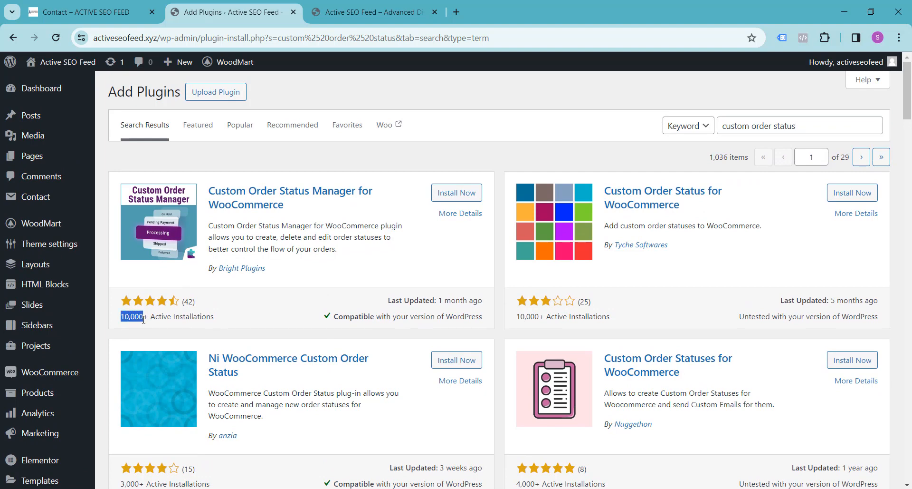
{"action": "left_click", "coordinate": [275, 315]}
{"action": "left_click", "coordinate": [451, 195]}
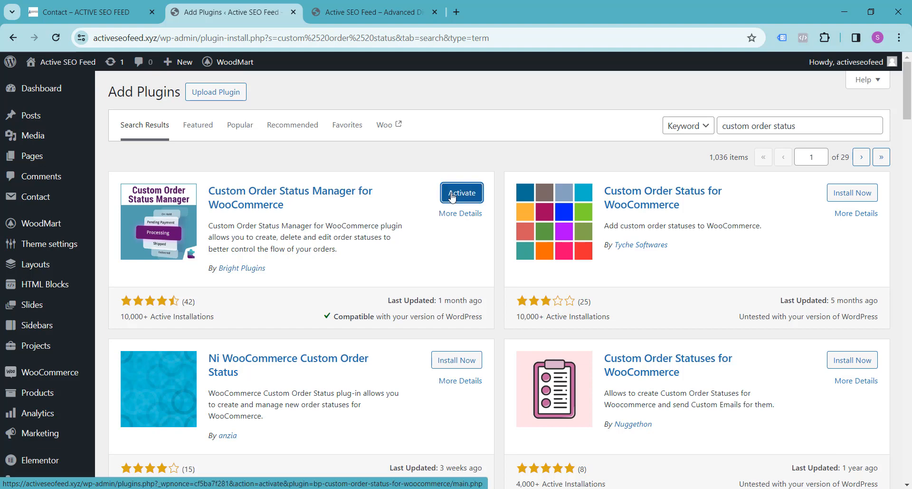
{"action": "left_click", "coordinate": [452, 197]}
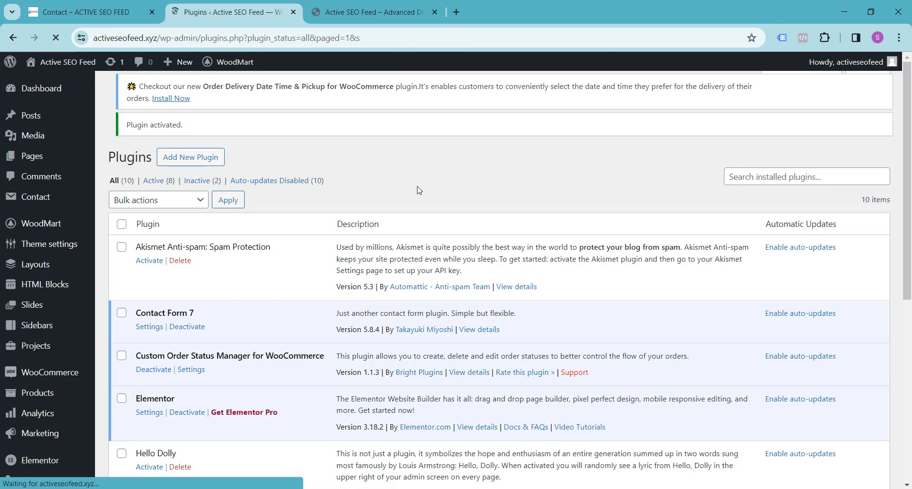
Open WooCommerce Order Status, dismiss the delivery-date promotion notice, and start a new status.
{"action": "scroll", "coordinate": [433, 182], "scroll_direction": "down", "scroll_amount": 5}
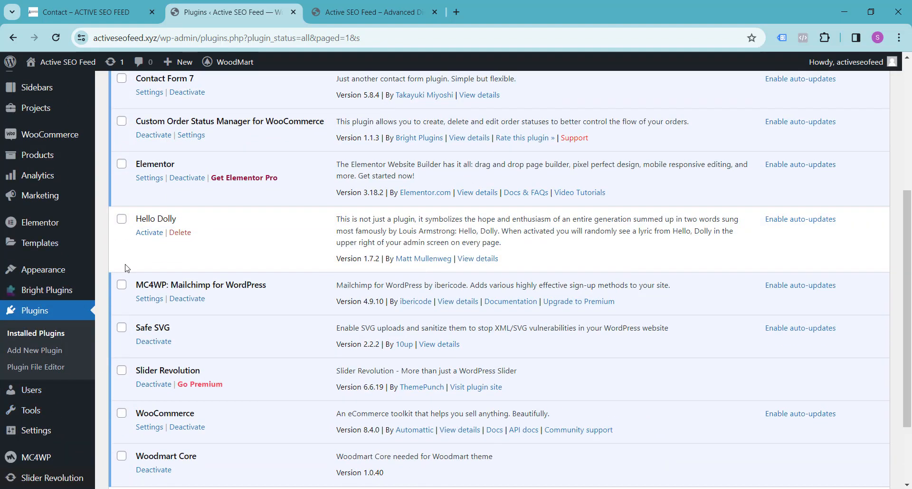
{"action": "scroll", "coordinate": [13, 390], "scroll_direction": "up", "scroll_amount": 3}
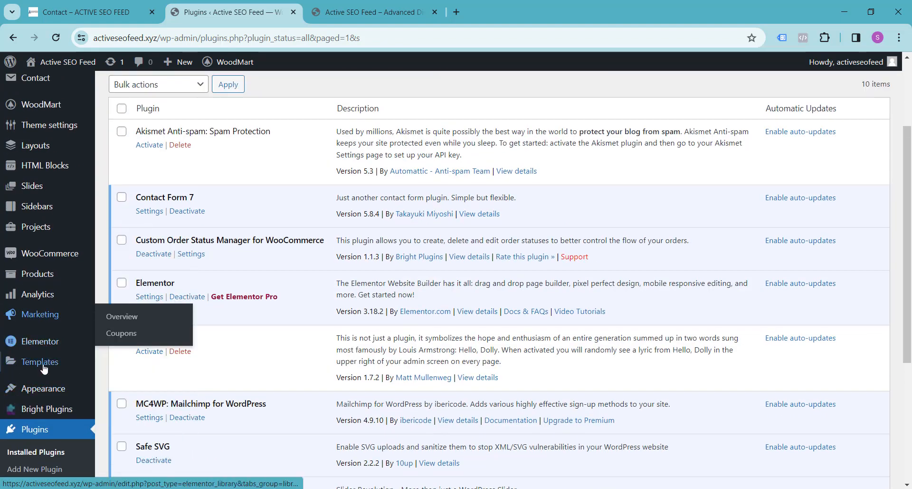
{"action": "scroll", "coordinate": [33, 290], "scroll_direction": "down", "scroll_amount": 4}
{"action": "scroll", "coordinate": [36, 294], "scroll_direction": "up", "scroll_amount": 4}
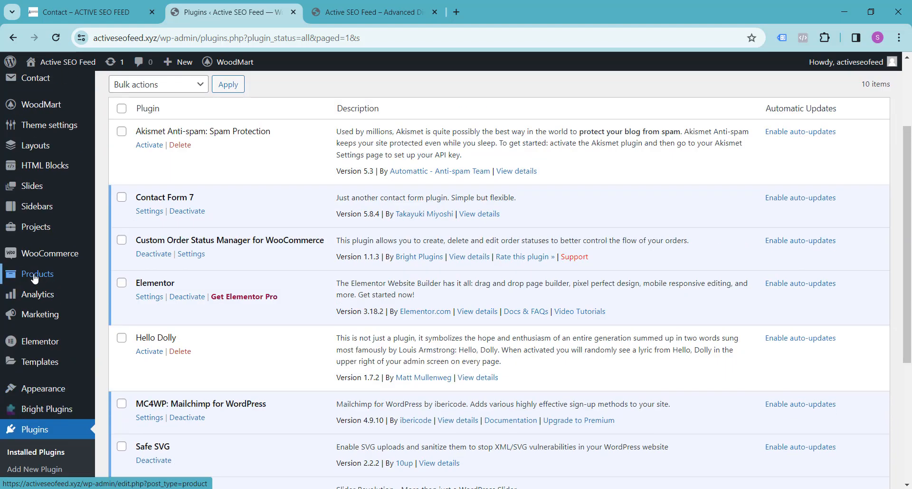
{"action": "mouse_move", "coordinate": [67, 254]}
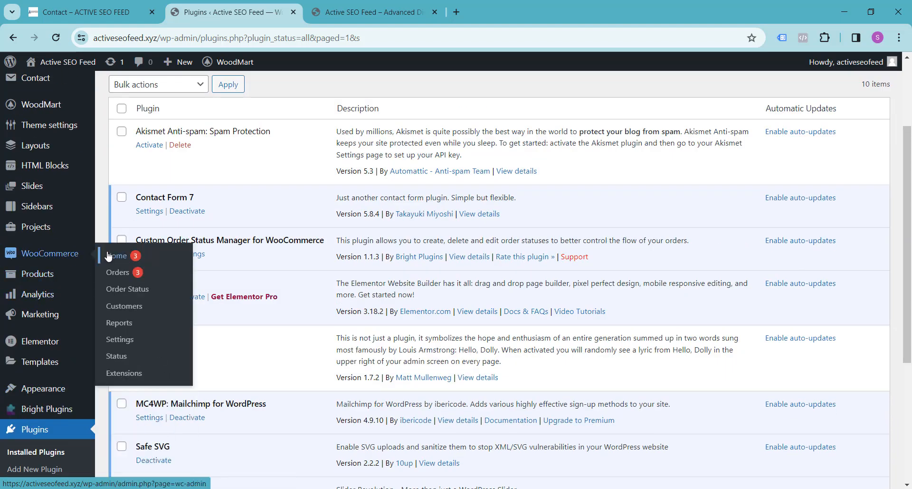
{"action": "left_click", "coordinate": [136, 294]}
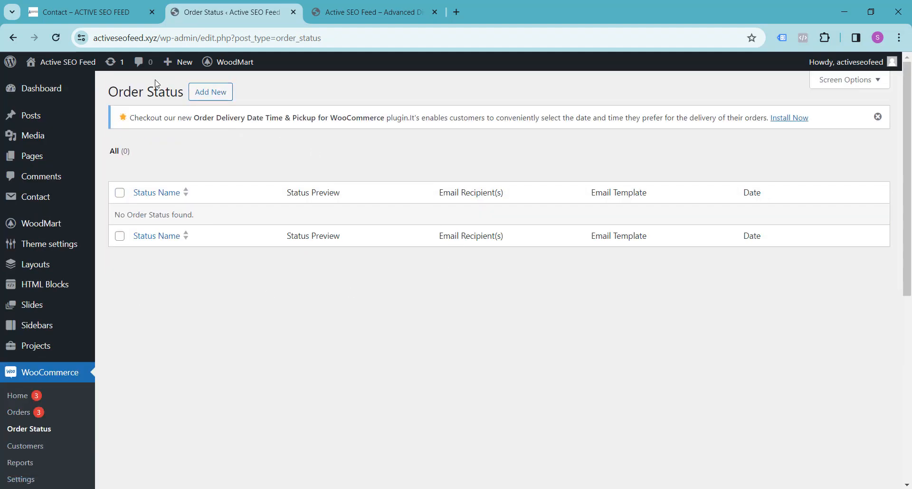
{"action": "left_click", "coordinate": [878, 116]}
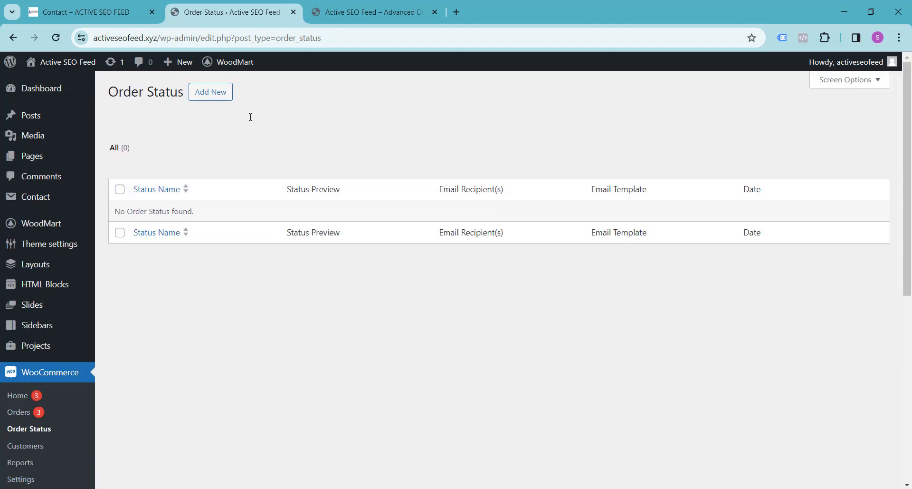
{"action": "left_click", "coordinate": [221, 97]}
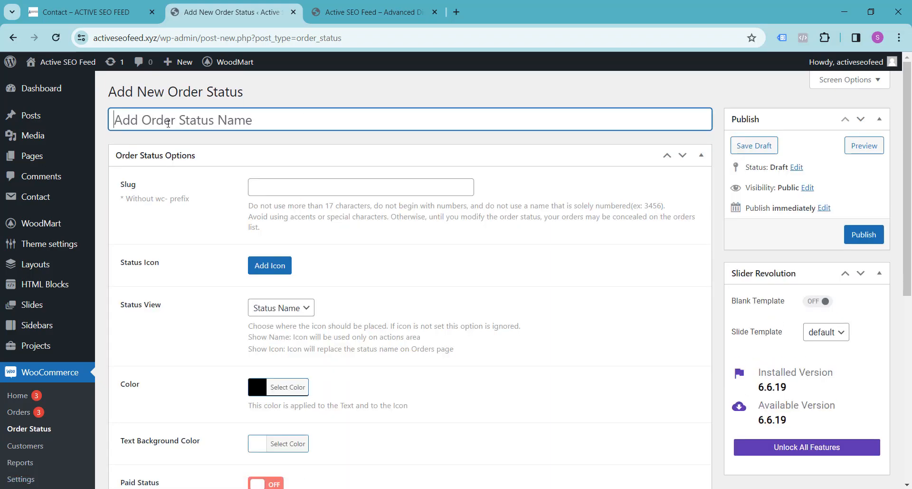
Name the new order status 'Shipping' with the slug 'shipping'.
{"action": "type", "text": "Sh"}
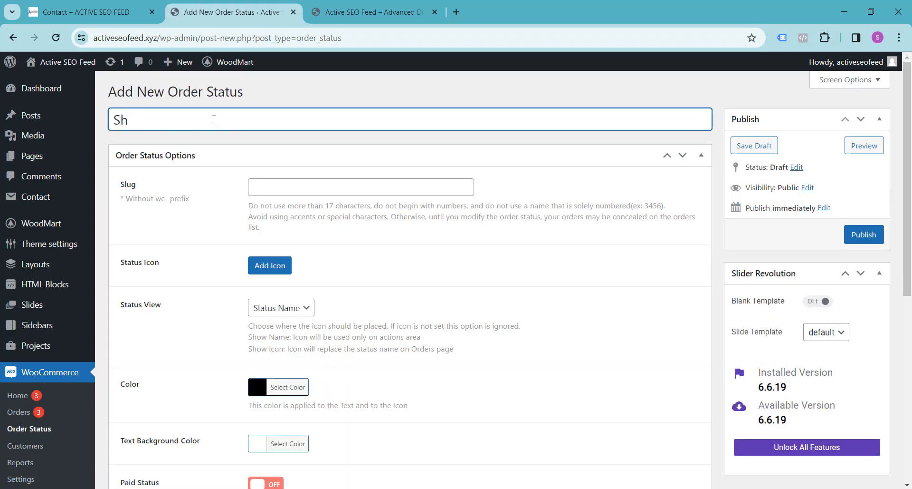
{"action": "type", "text": "ipping"}
{"action": "left_click", "coordinate": [280, 188]}
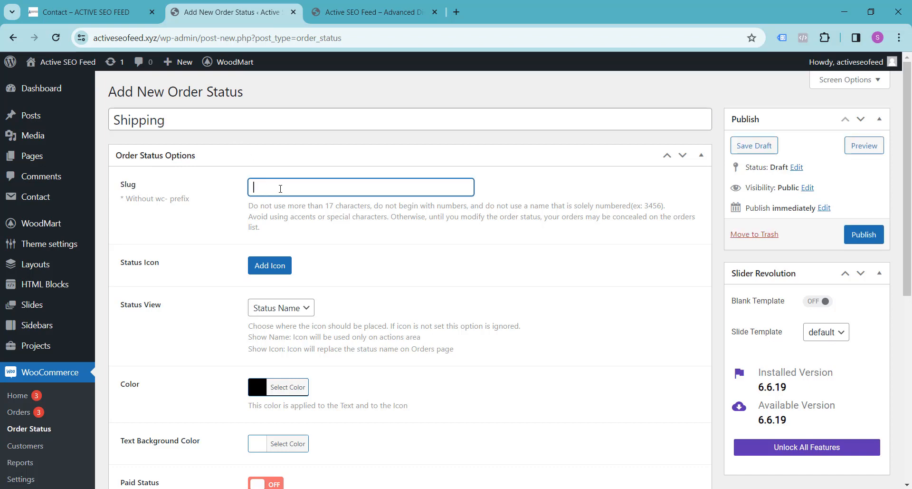
{"action": "type", "text": "shipping"}
{"action": "type", "text": "-"}
{"action": "key", "text": "BackSpace"}
{"action": "left_click_drag", "start_coordinate": [255, 189], "coordinate": [363, 189]}
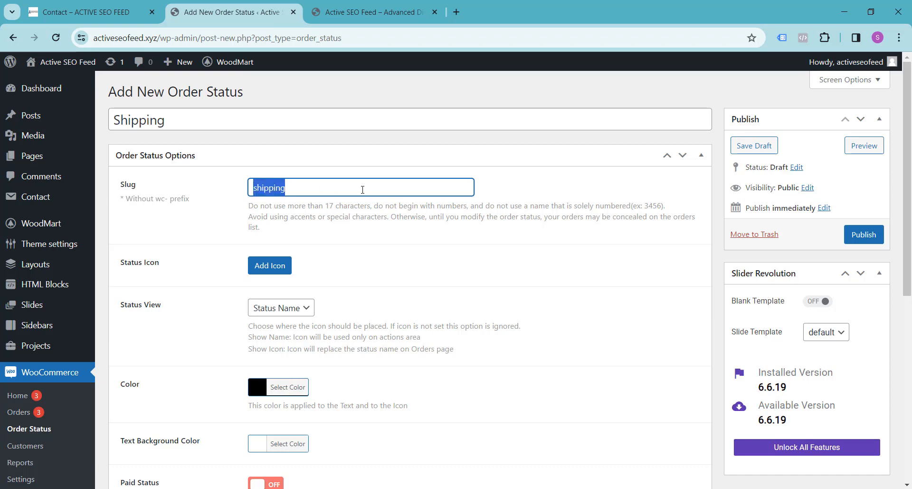
{"action": "left_click", "coordinate": [502, 190]}
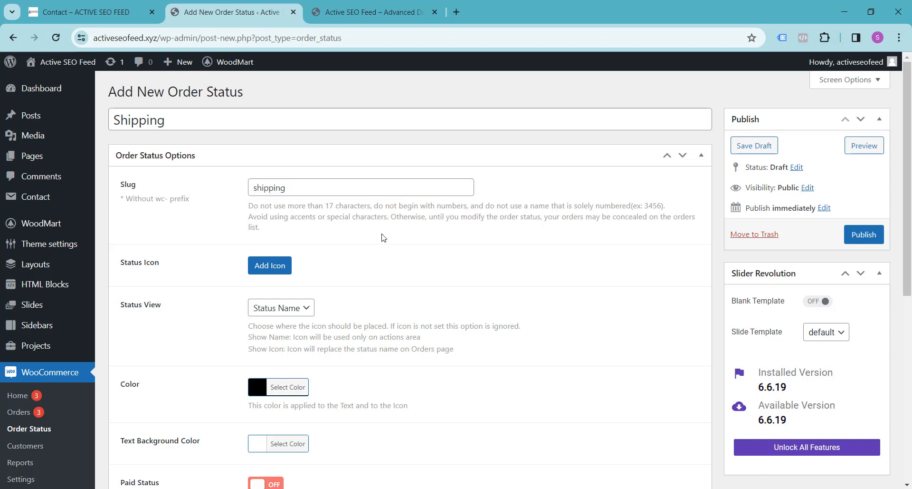
{"action": "scroll", "coordinate": [381, 236], "scroll_direction": "down", "scroll_amount": 1}
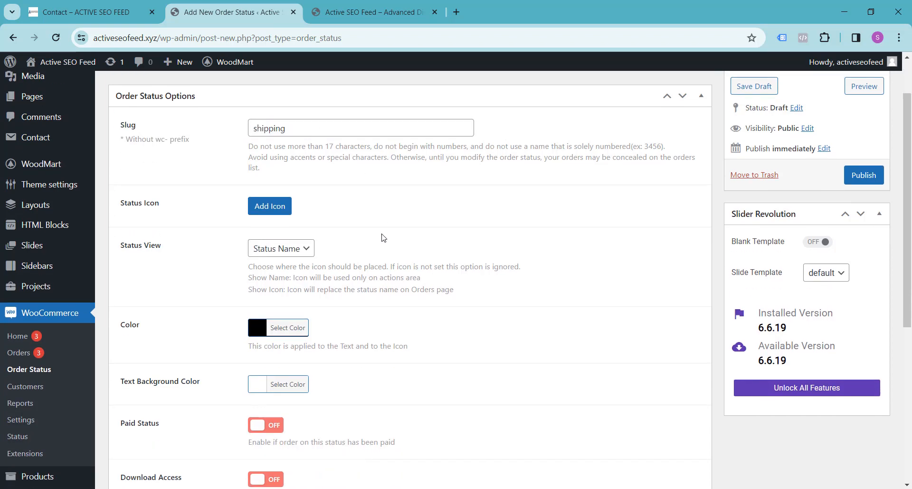
{"action": "left_click", "coordinate": [270, 205]}
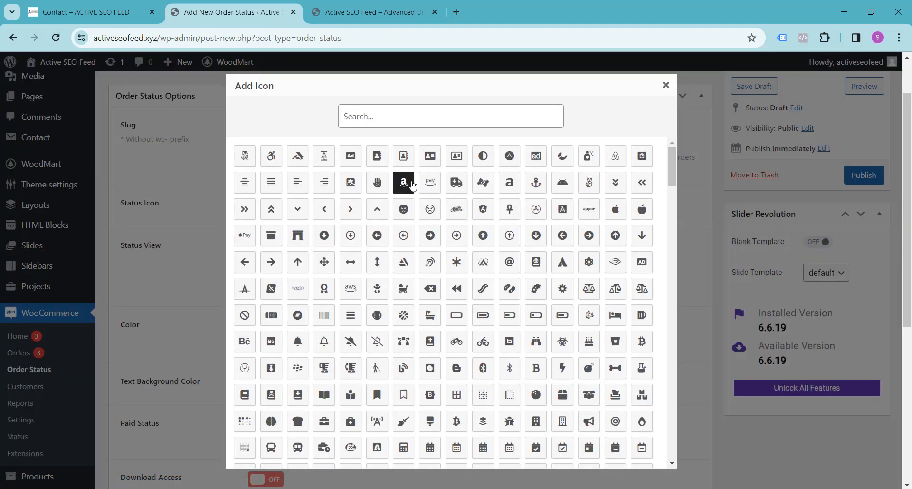
{"action": "scroll", "coordinate": [404, 210], "scroll_direction": "down", "scroll_amount": 10}
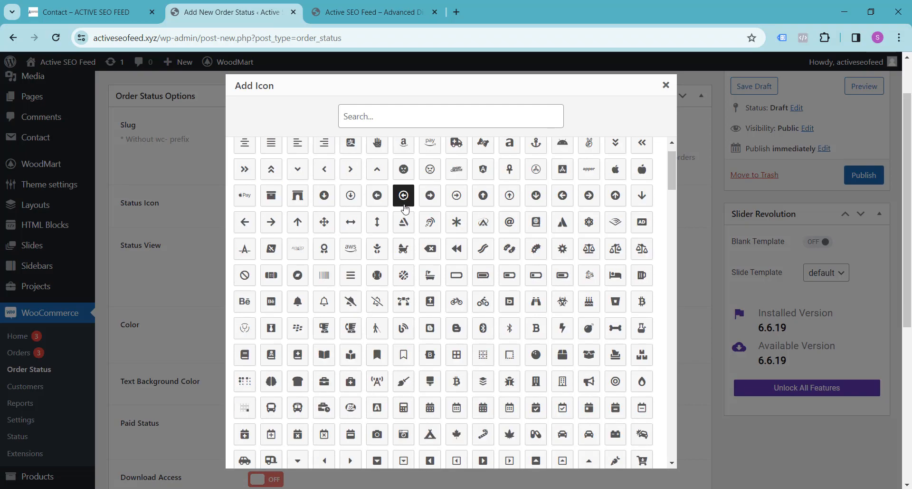
{"action": "scroll", "coordinate": [404, 208], "scroll_direction": "down", "scroll_amount": 10}
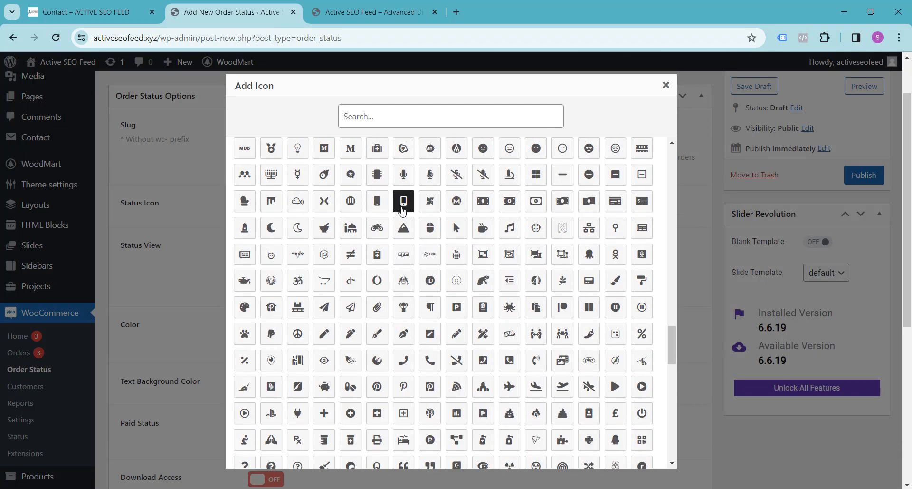
{"action": "scroll", "coordinate": [402, 216], "scroll_direction": "up", "scroll_amount": 10}
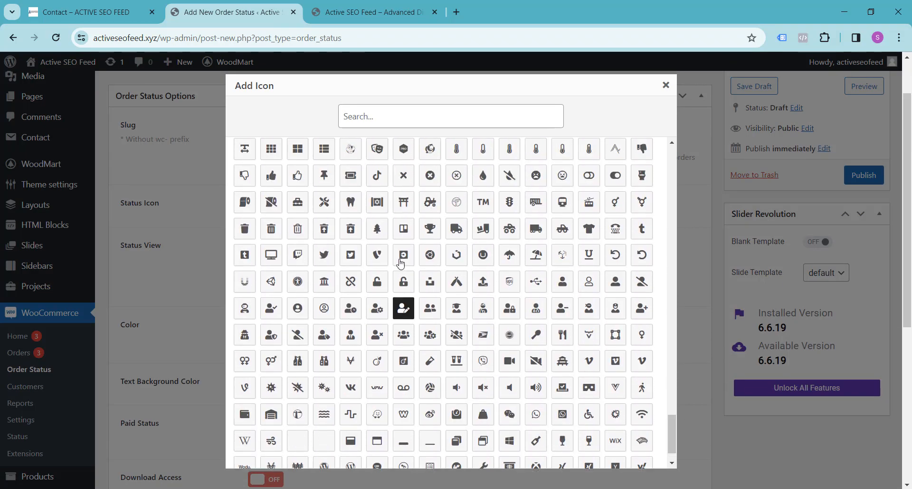
{"action": "scroll", "coordinate": [402, 262], "scroll_direction": "up", "scroll_amount": 10}
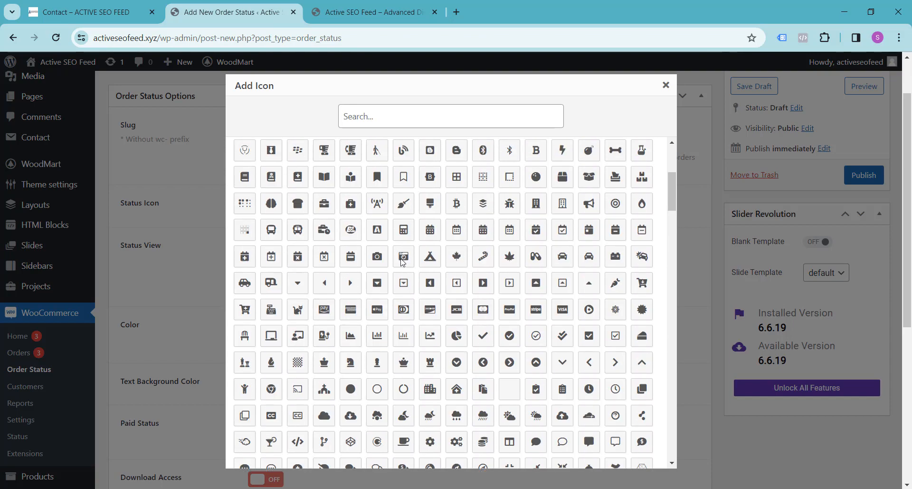
{"action": "left_click", "coordinate": [667, 91]}
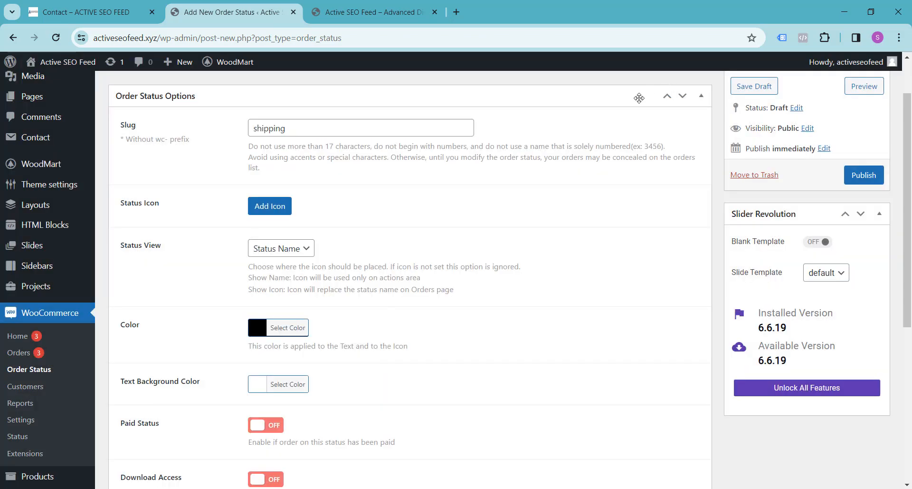
{"action": "scroll", "coordinate": [403, 231], "scroll_direction": "down", "scroll_amount": 2}
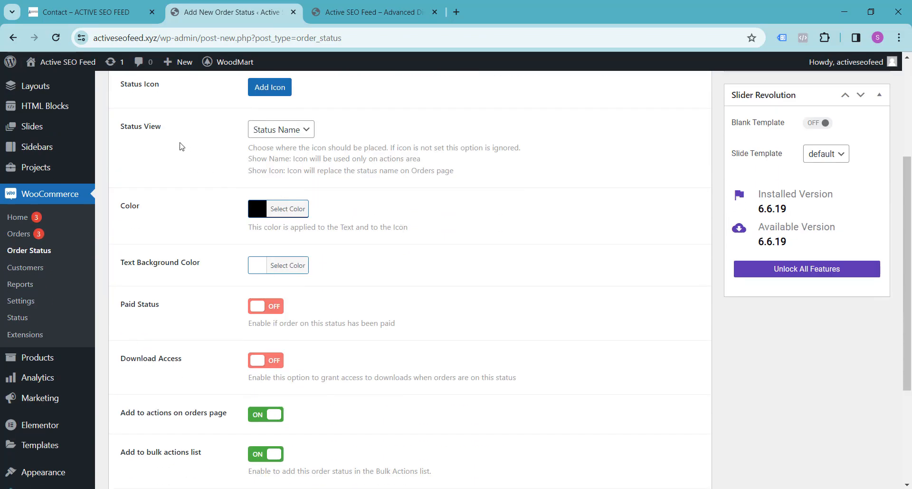
{"action": "left_click", "coordinate": [311, 137]}
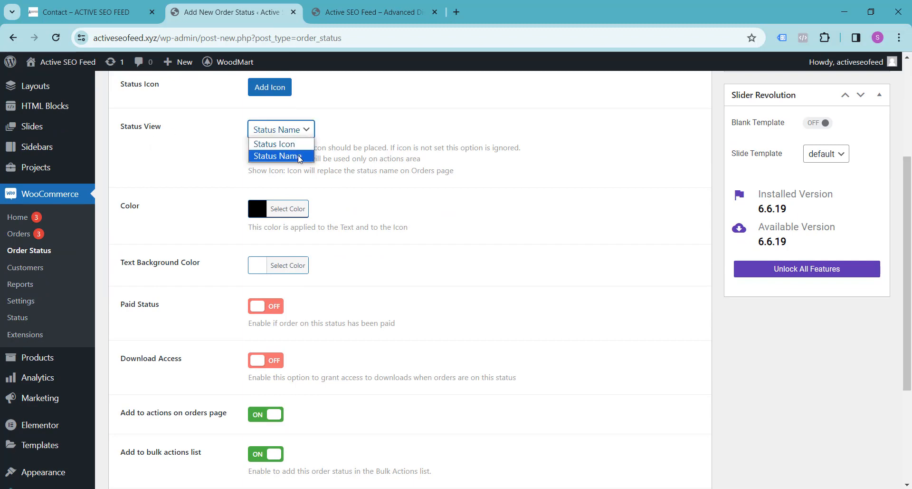
{"action": "left_click", "coordinate": [299, 157]}
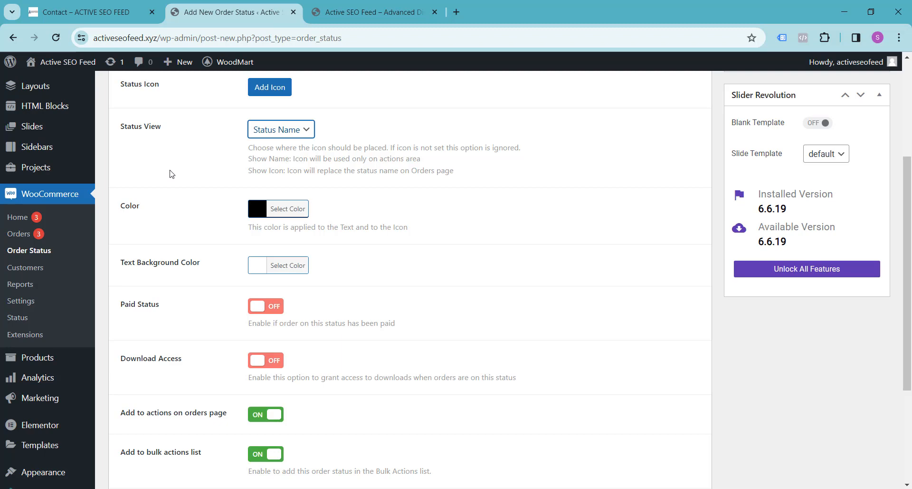
{"action": "scroll", "coordinate": [179, 191], "scroll_direction": "down", "scroll_amount": 1}
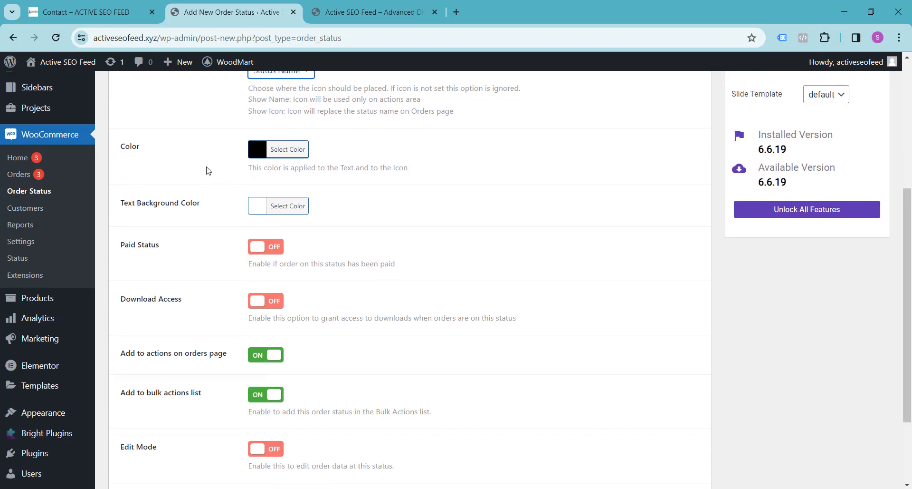
{"action": "scroll", "coordinate": [209, 173], "scroll_direction": "down", "scroll_amount": 1}
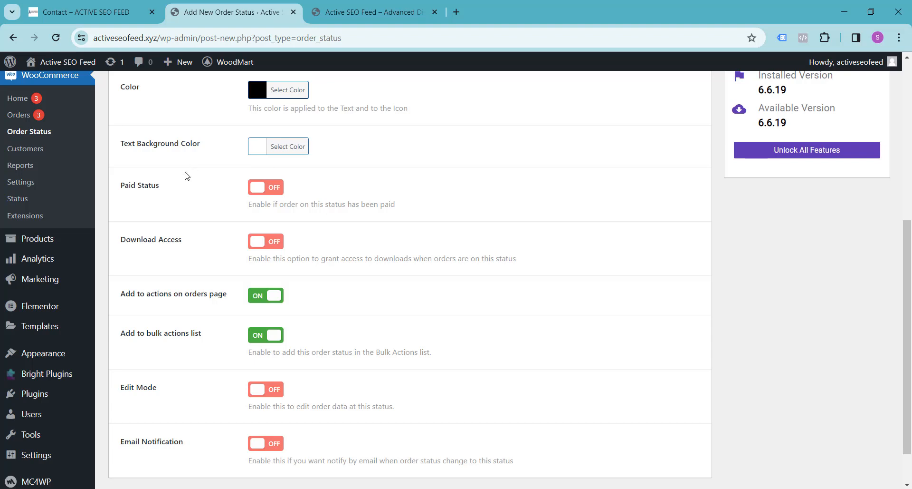
{"action": "scroll", "coordinate": [186, 177], "scroll_direction": "down", "scroll_amount": 1}
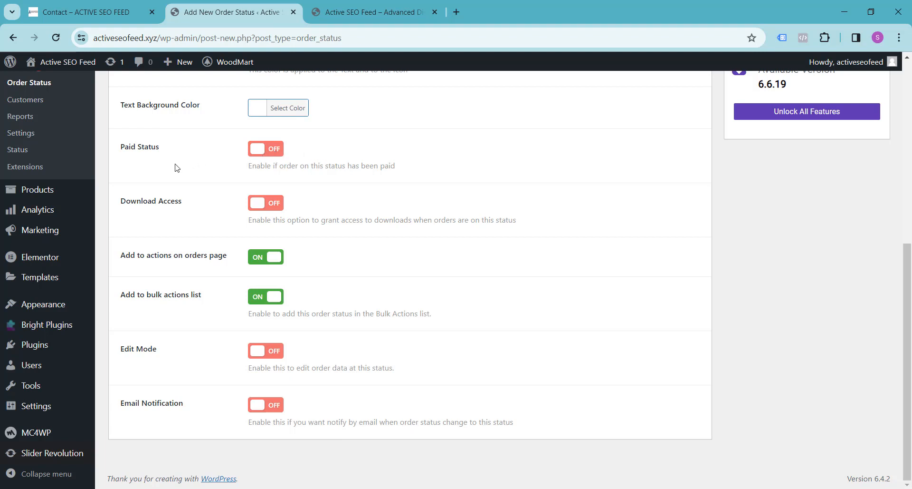
{"action": "scroll", "coordinate": [176, 166], "scroll_direction": "up", "scroll_amount": 1}
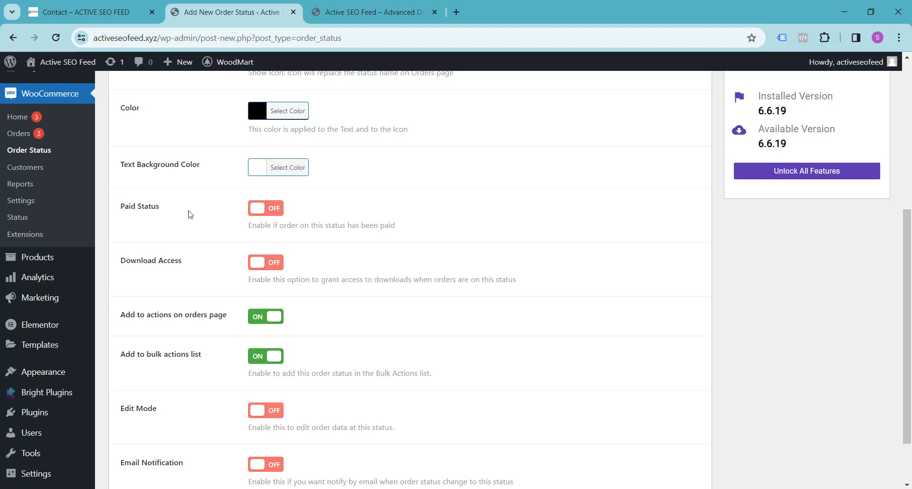
{"action": "scroll", "coordinate": [190, 214], "scroll_direction": "down", "scroll_amount": 1}
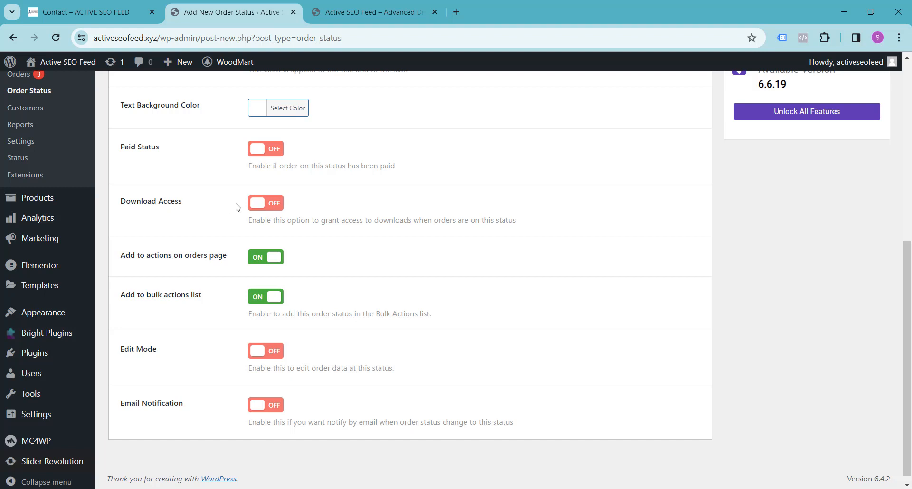
{"action": "scroll", "coordinate": [330, 208], "scroll_direction": "down", "scroll_amount": 1}
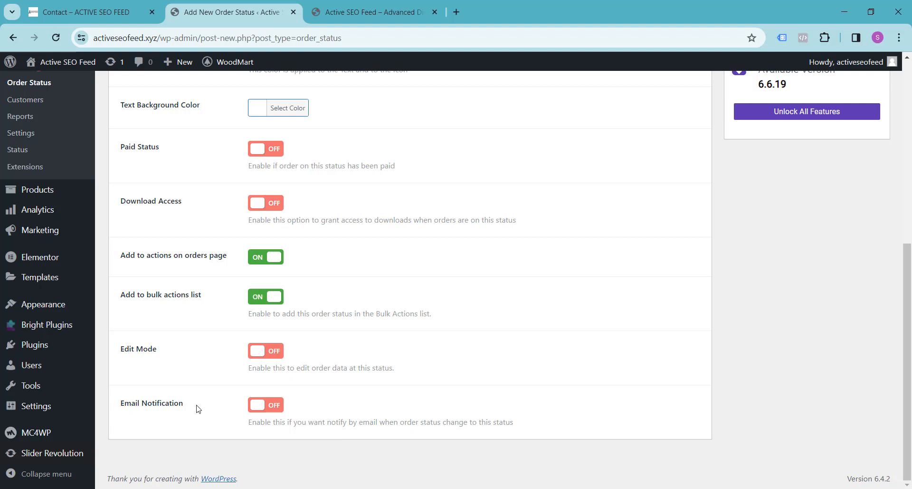
Turn on email notification for the Shipping status, sent to the Customer.
{"action": "left_click", "coordinate": [265, 407]}
{"action": "scroll", "coordinate": [335, 406], "scroll_direction": "down", "scroll_amount": 2}
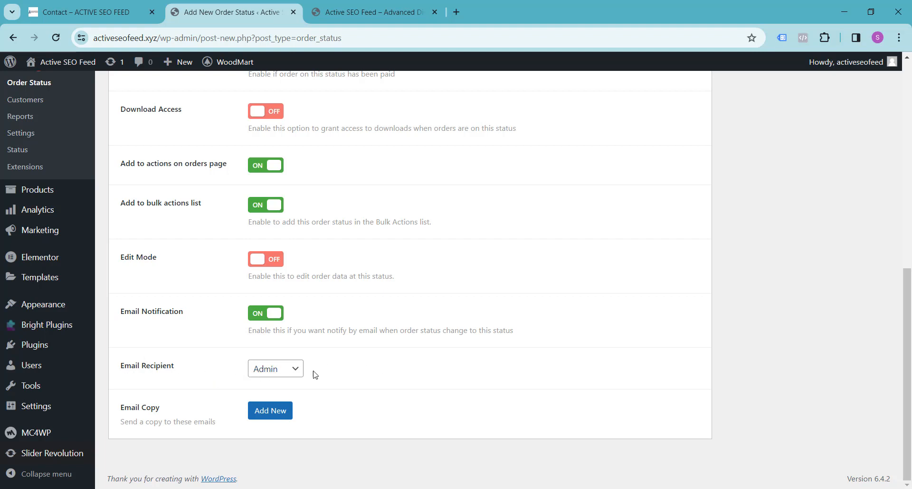
{"action": "left_click", "coordinate": [293, 372]}
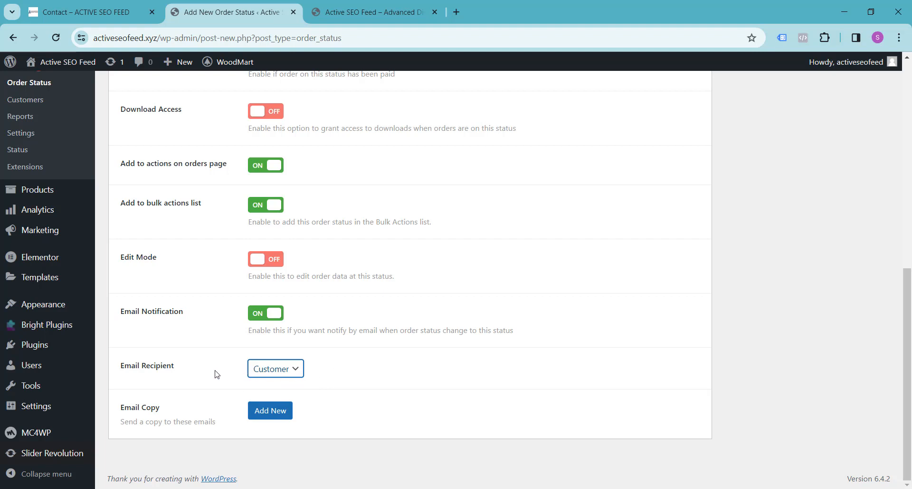
Add the store's contact e-mail address as an extra email copy recipient.
{"action": "left_click", "coordinate": [270, 410]}
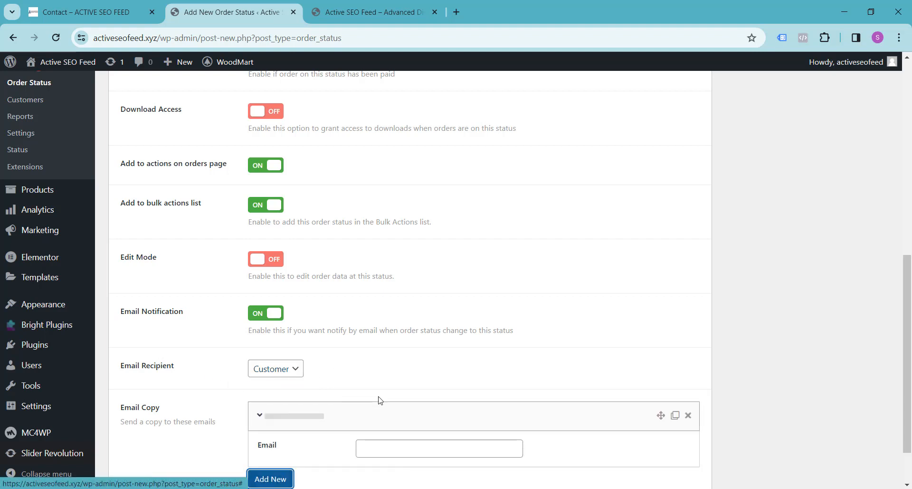
{"action": "scroll", "coordinate": [380, 399], "scroll_direction": "down", "scroll_amount": 2}
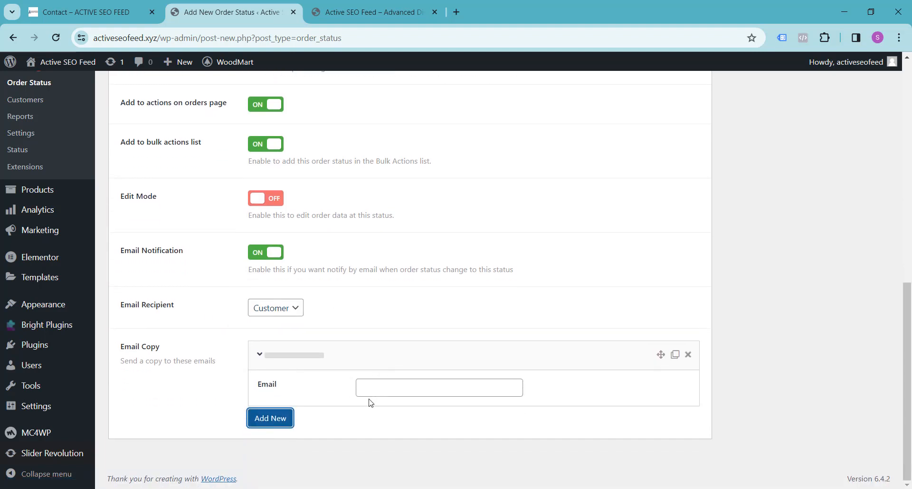
{"action": "left_click", "coordinate": [404, 390]}
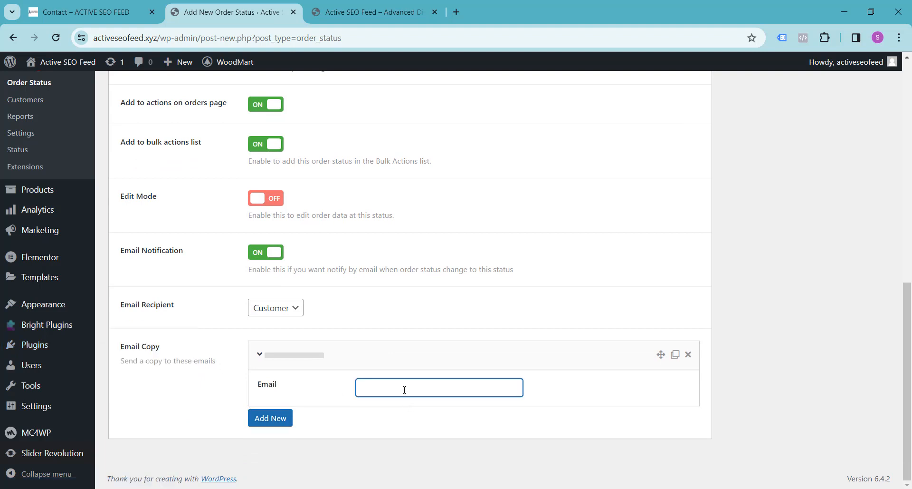
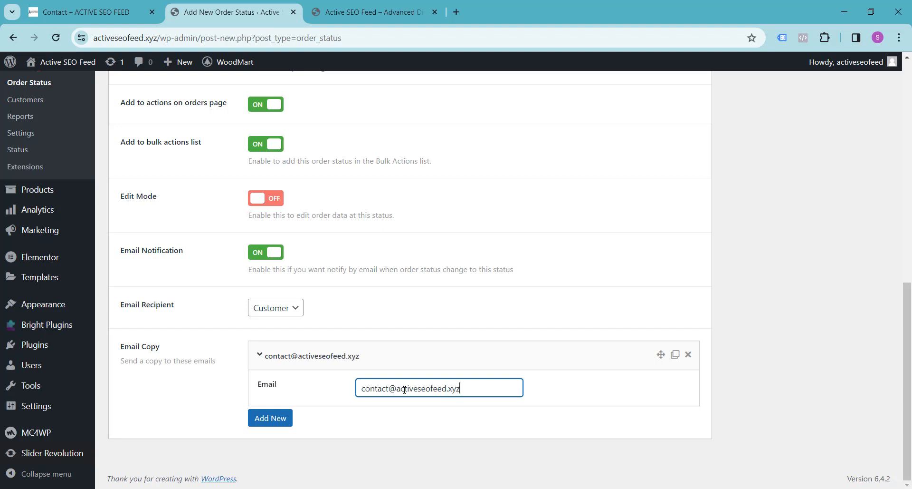
{"action": "left_click", "coordinate": [176, 413]}
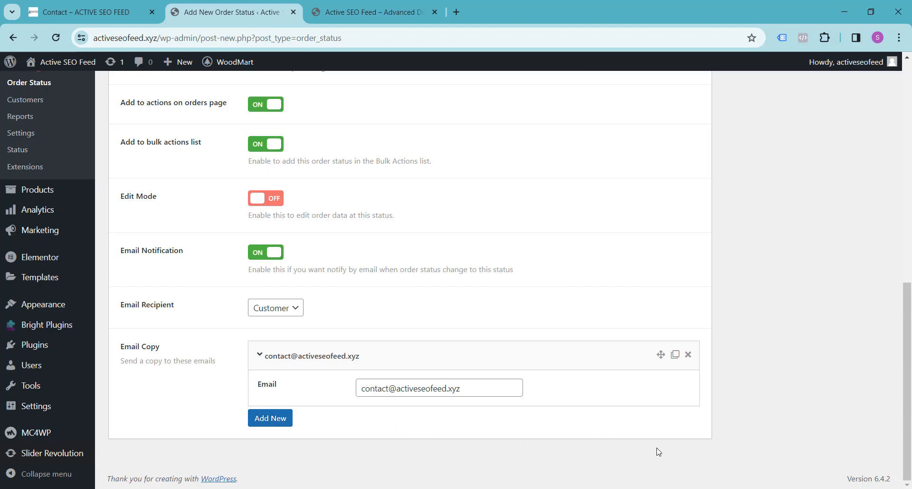
{"action": "scroll", "coordinate": [649, 442], "scroll_direction": "up", "scroll_amount": 15}
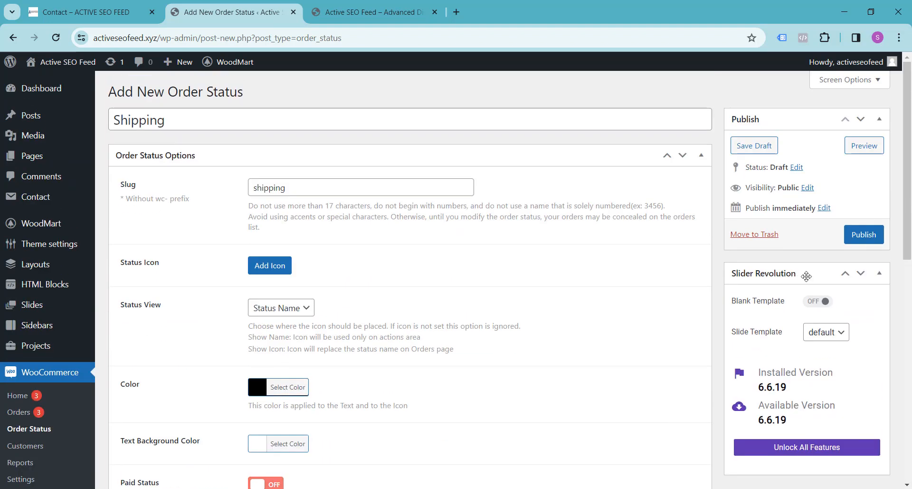
Publish the Shipping order status.
{"action": "left_click", "coordinate": [859, 239]}
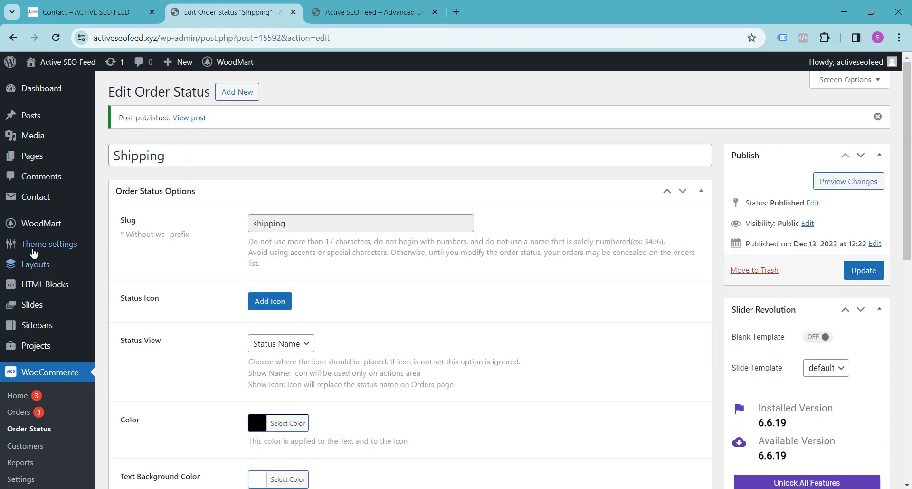
Change the $698.00 order (#15589) to Shipping status using the Bulk actions menu.
{"action": "mouse_move", "coordinate": [41, 227]}
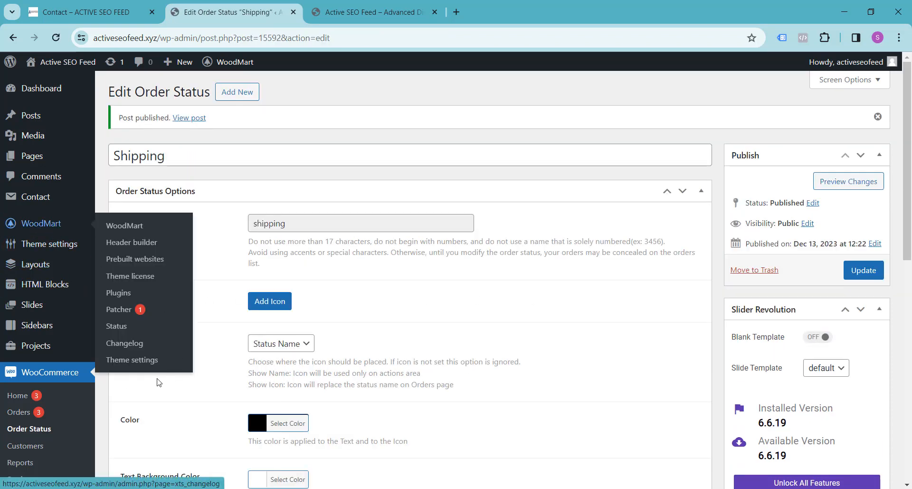
{"action": "left_click", "coordinate": [19, 414]}
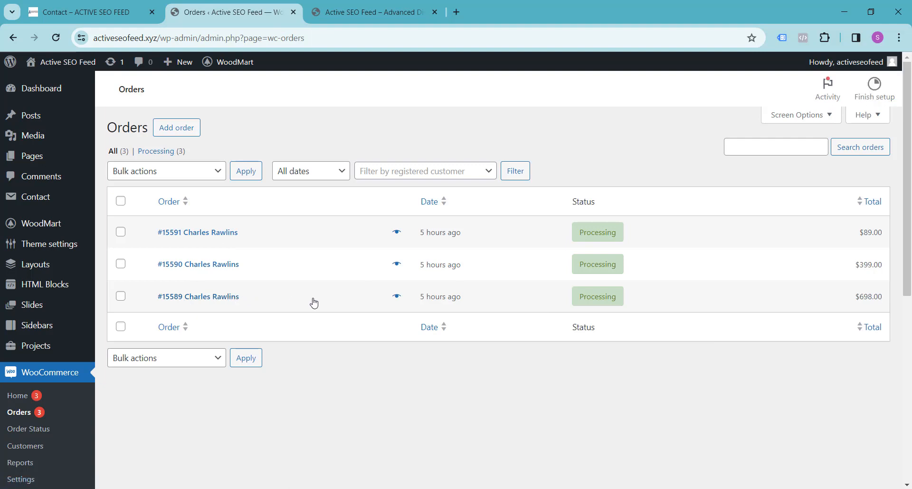
{"action": "mouse_move", "coordinate": [110, 303]}
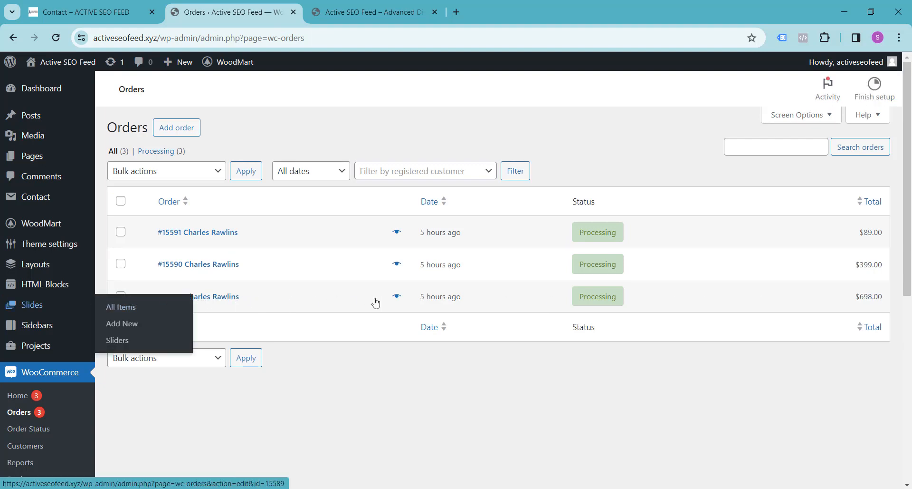
{"action": "left_click", "coordinate": [122, 298]}
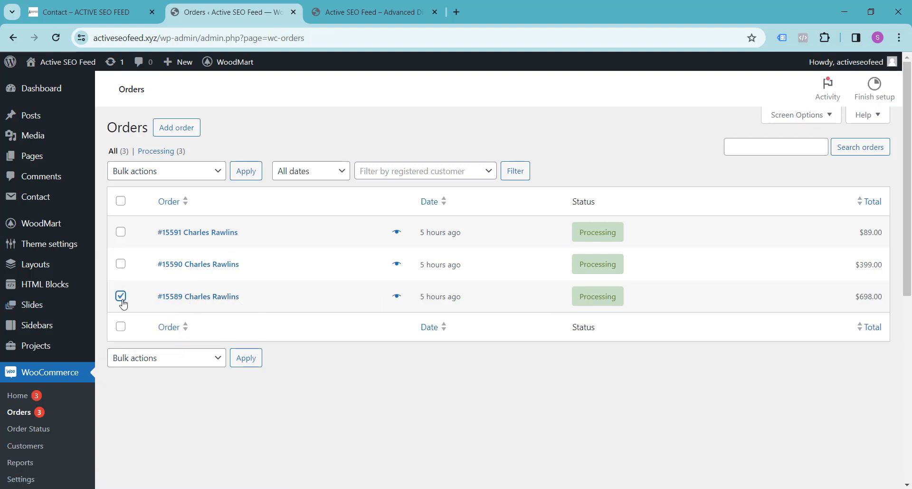
{"action": "left_click", "coordinate": [219, 171]}
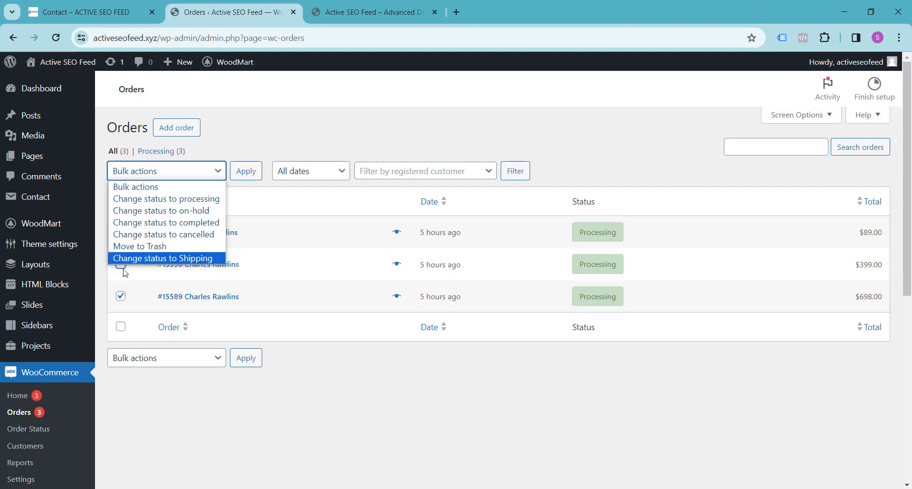
{"action": "left_click", "coordinate": [203, 259]}
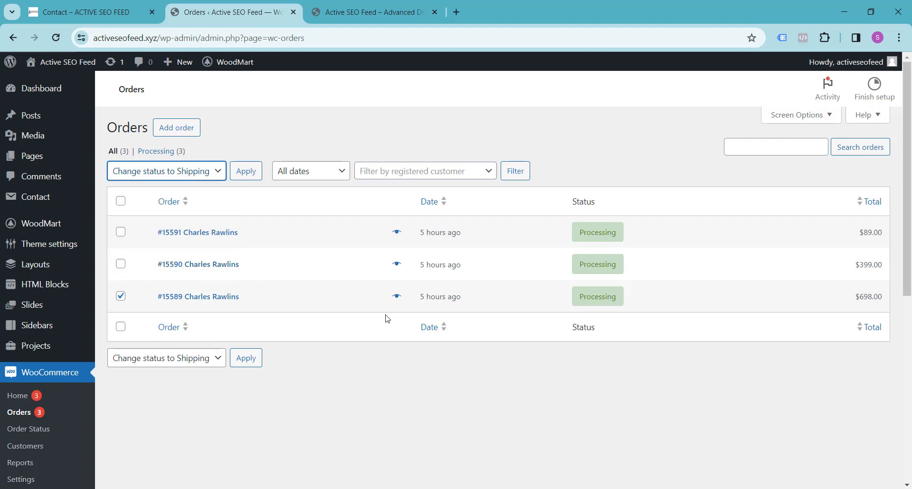
{"action": "left_click", "coordinate": [243, 173]}
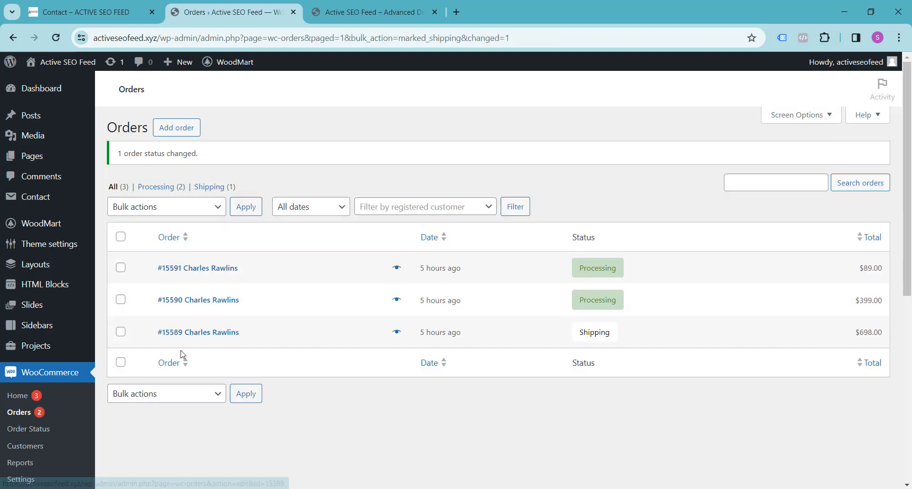
Review the updated Orders list, then switch to the storefront's Get in Touch contact page.
{"action": "mouse_move", "coordinate": [583, 338]}
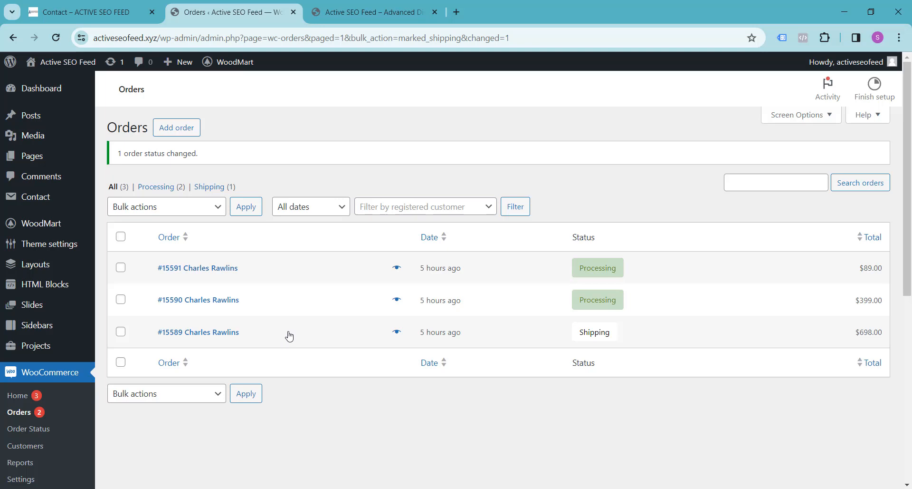
{"action": "scroll", "coordinate": [291, 336], "scroll_direction": "down", "scroll_amount": 2}
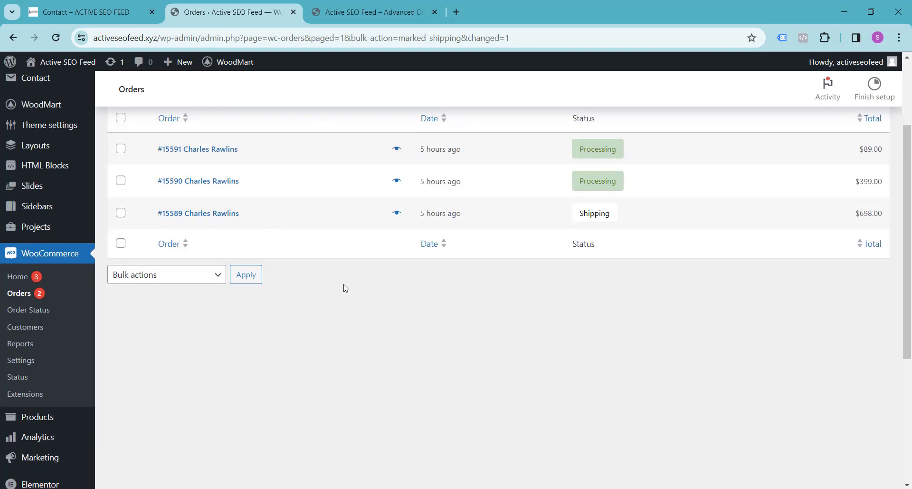
{"action": "scroll", "coordinate": [358, 305], "scroll_direction": "up", "scroll_amount": 2}
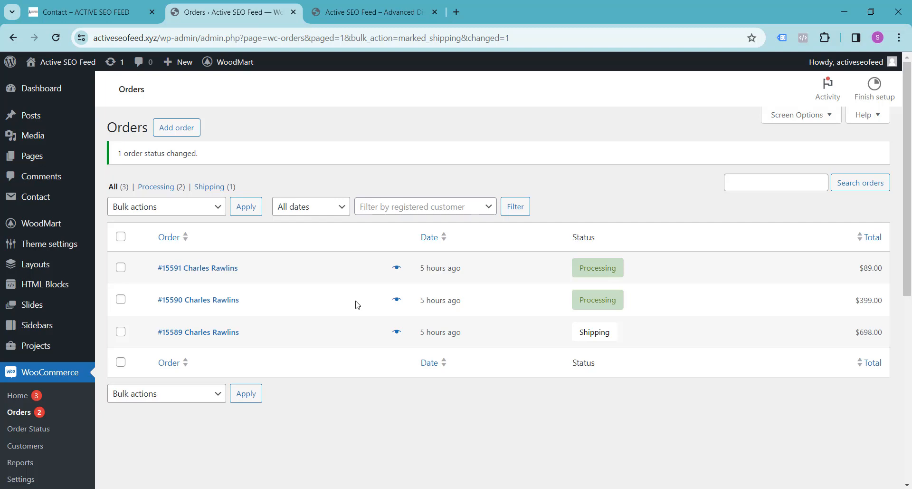
{"action": "scroll", "coordinate": [358, 305], "scroll_direction": "down", "scroll_amount": 2}
{"action": "scroll", "coordinate": [369, 341], "scroll_direction": "up", "scroll_amount": 1}
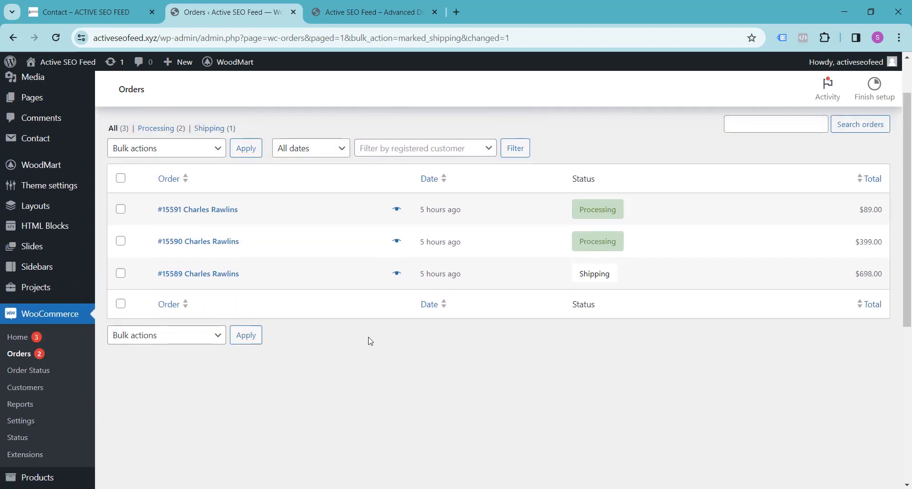
{"action": "scroll", "coordinate": [370, 340], "scroll_direction": "up", "scroll_amount": 1}
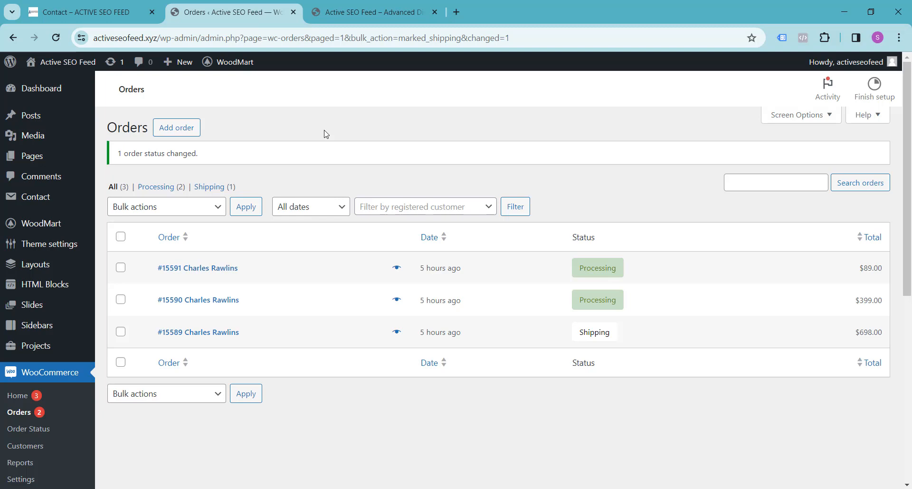
{"action": "left_click", "coordinate": [106, 13]}
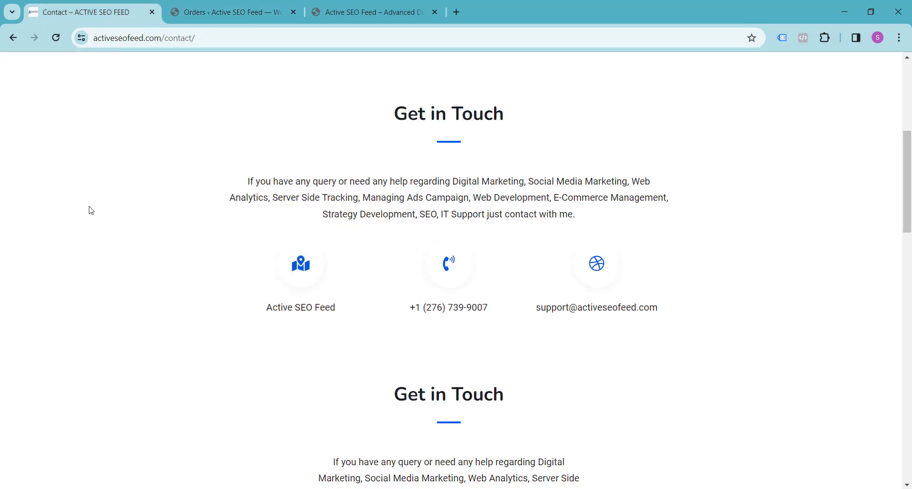